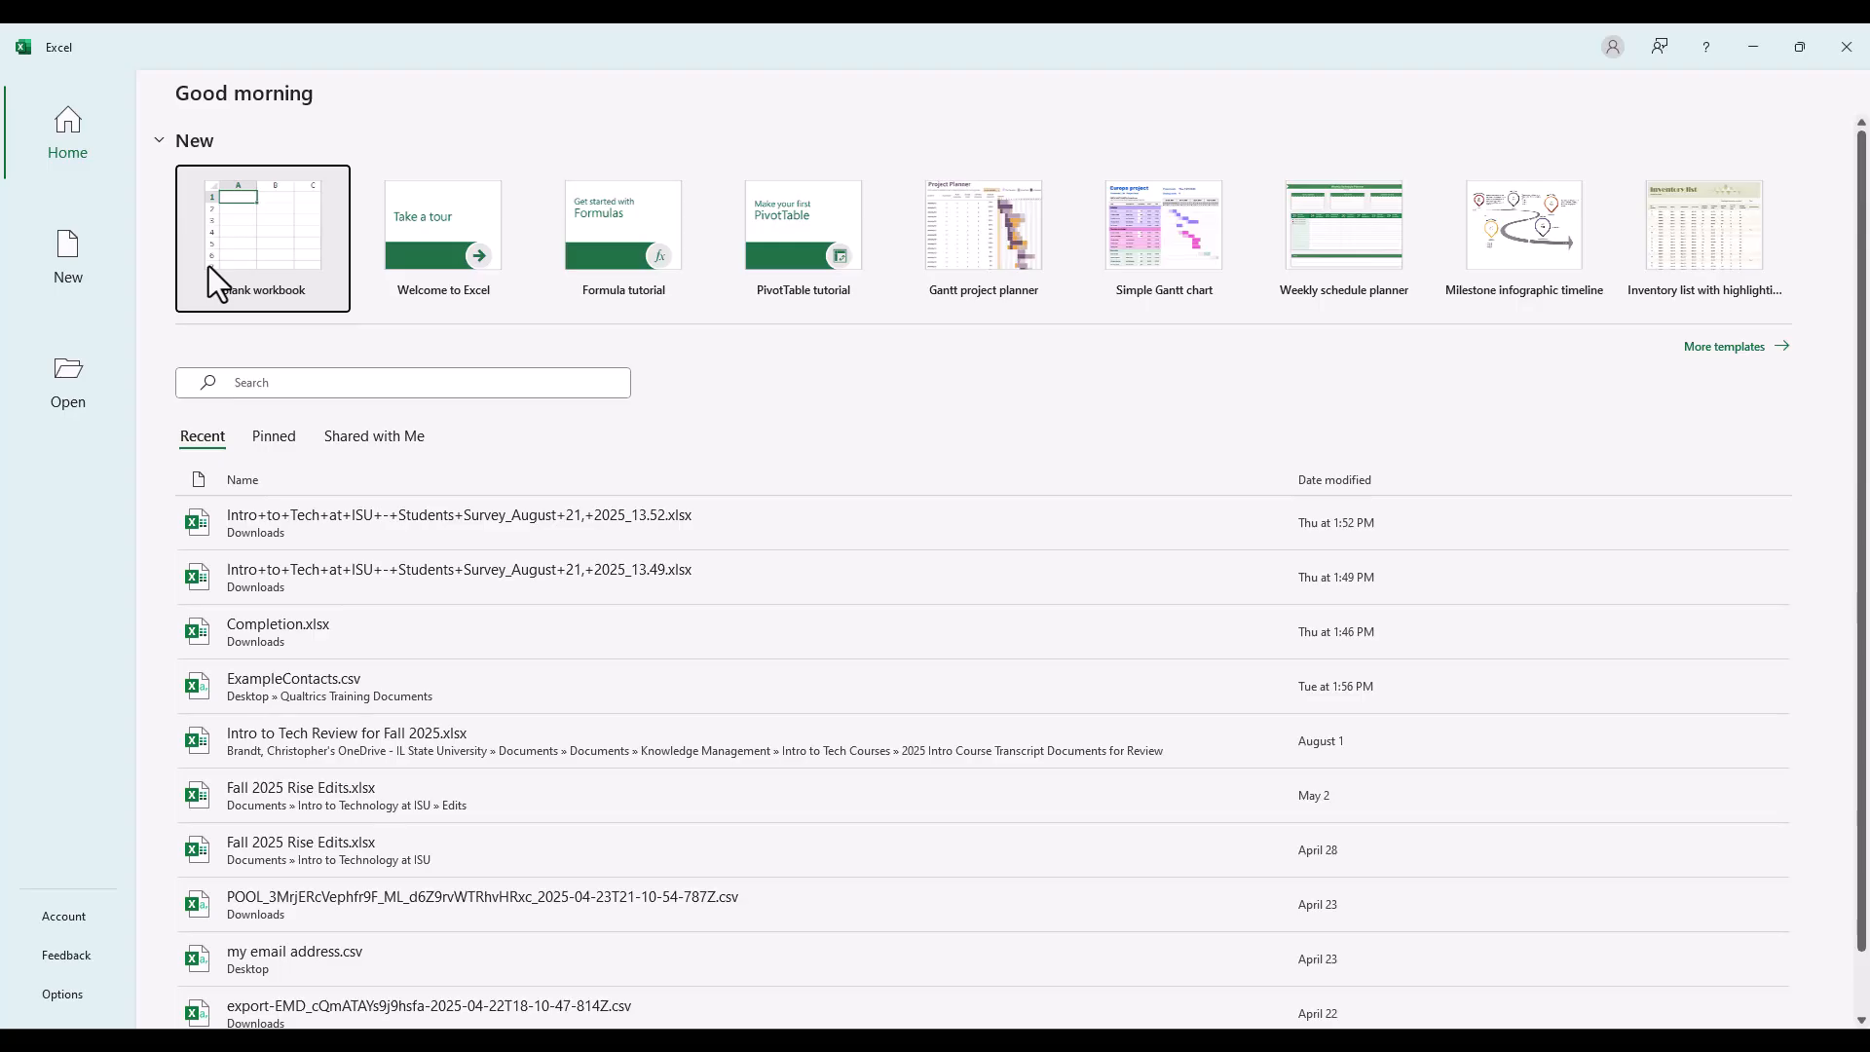
Create a blank workbook and enter the headers course_code in A1 and section_number in B1
{"action": "left_click", "coordinate": [249, 259]}
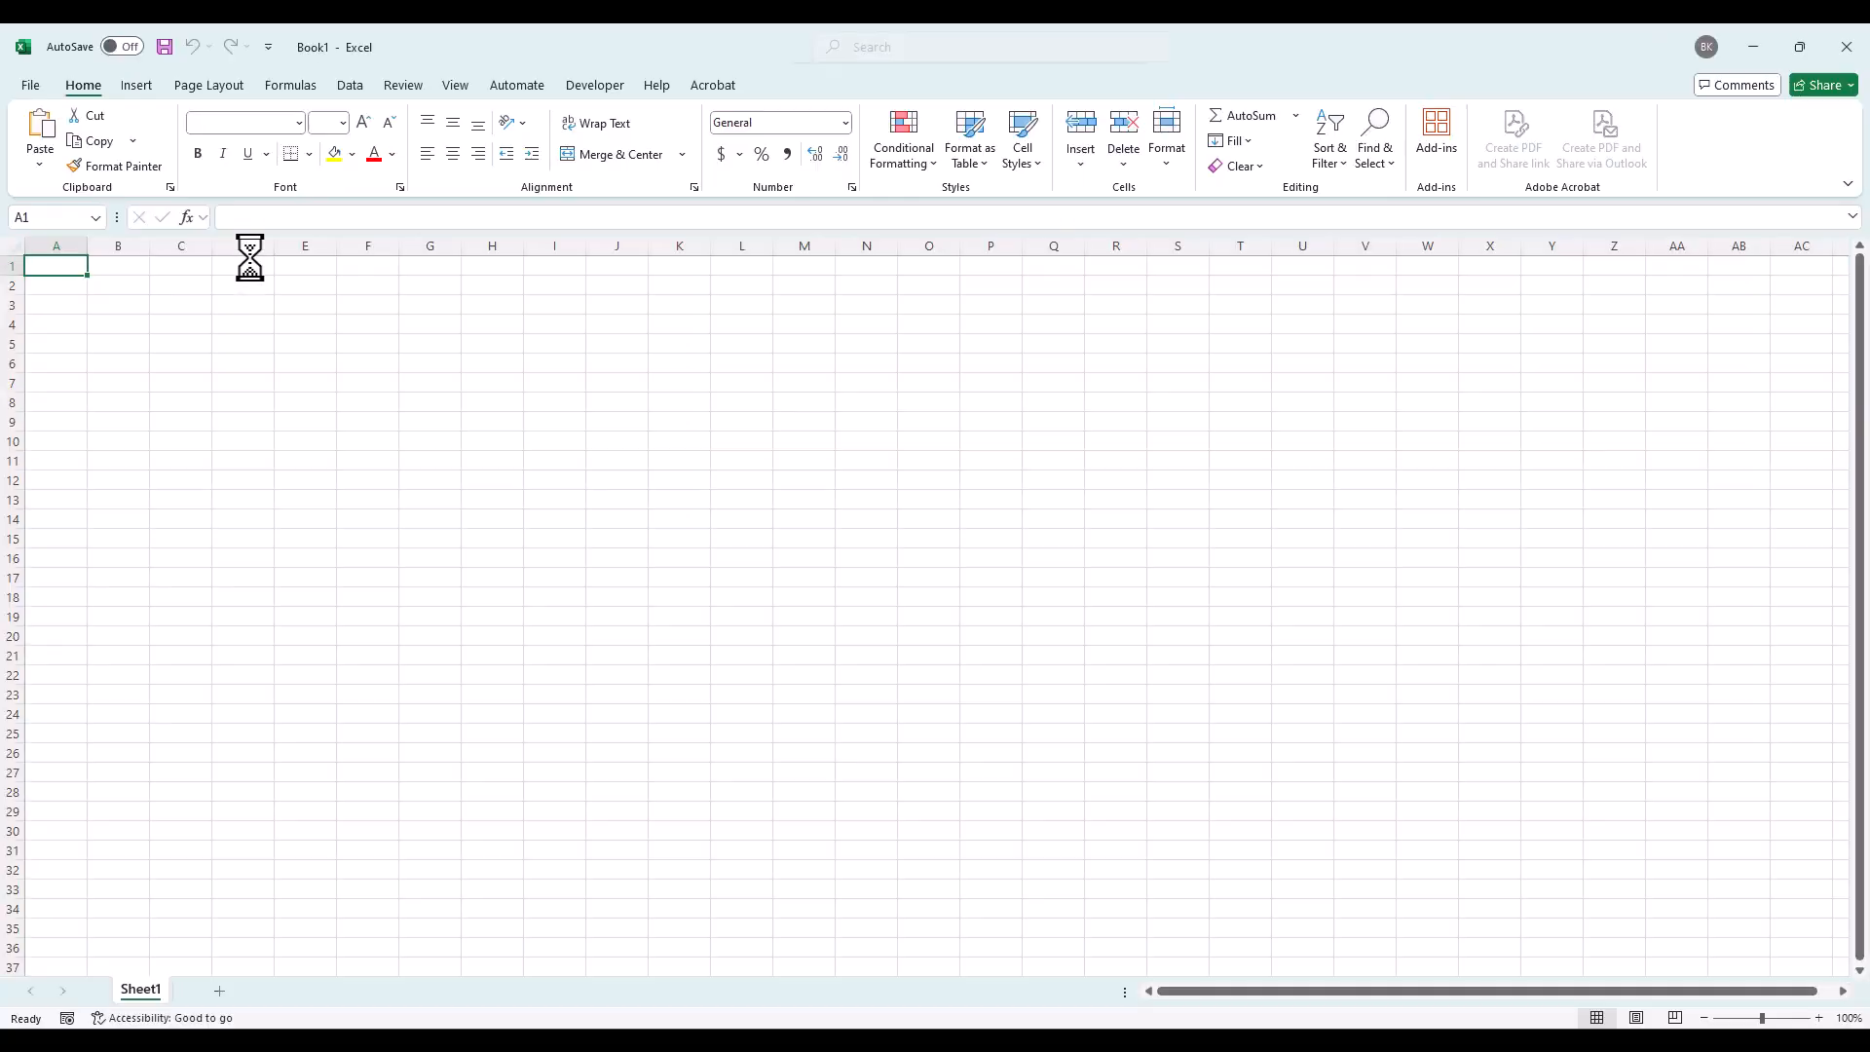
{"action": "type", "text": "course_cod"}
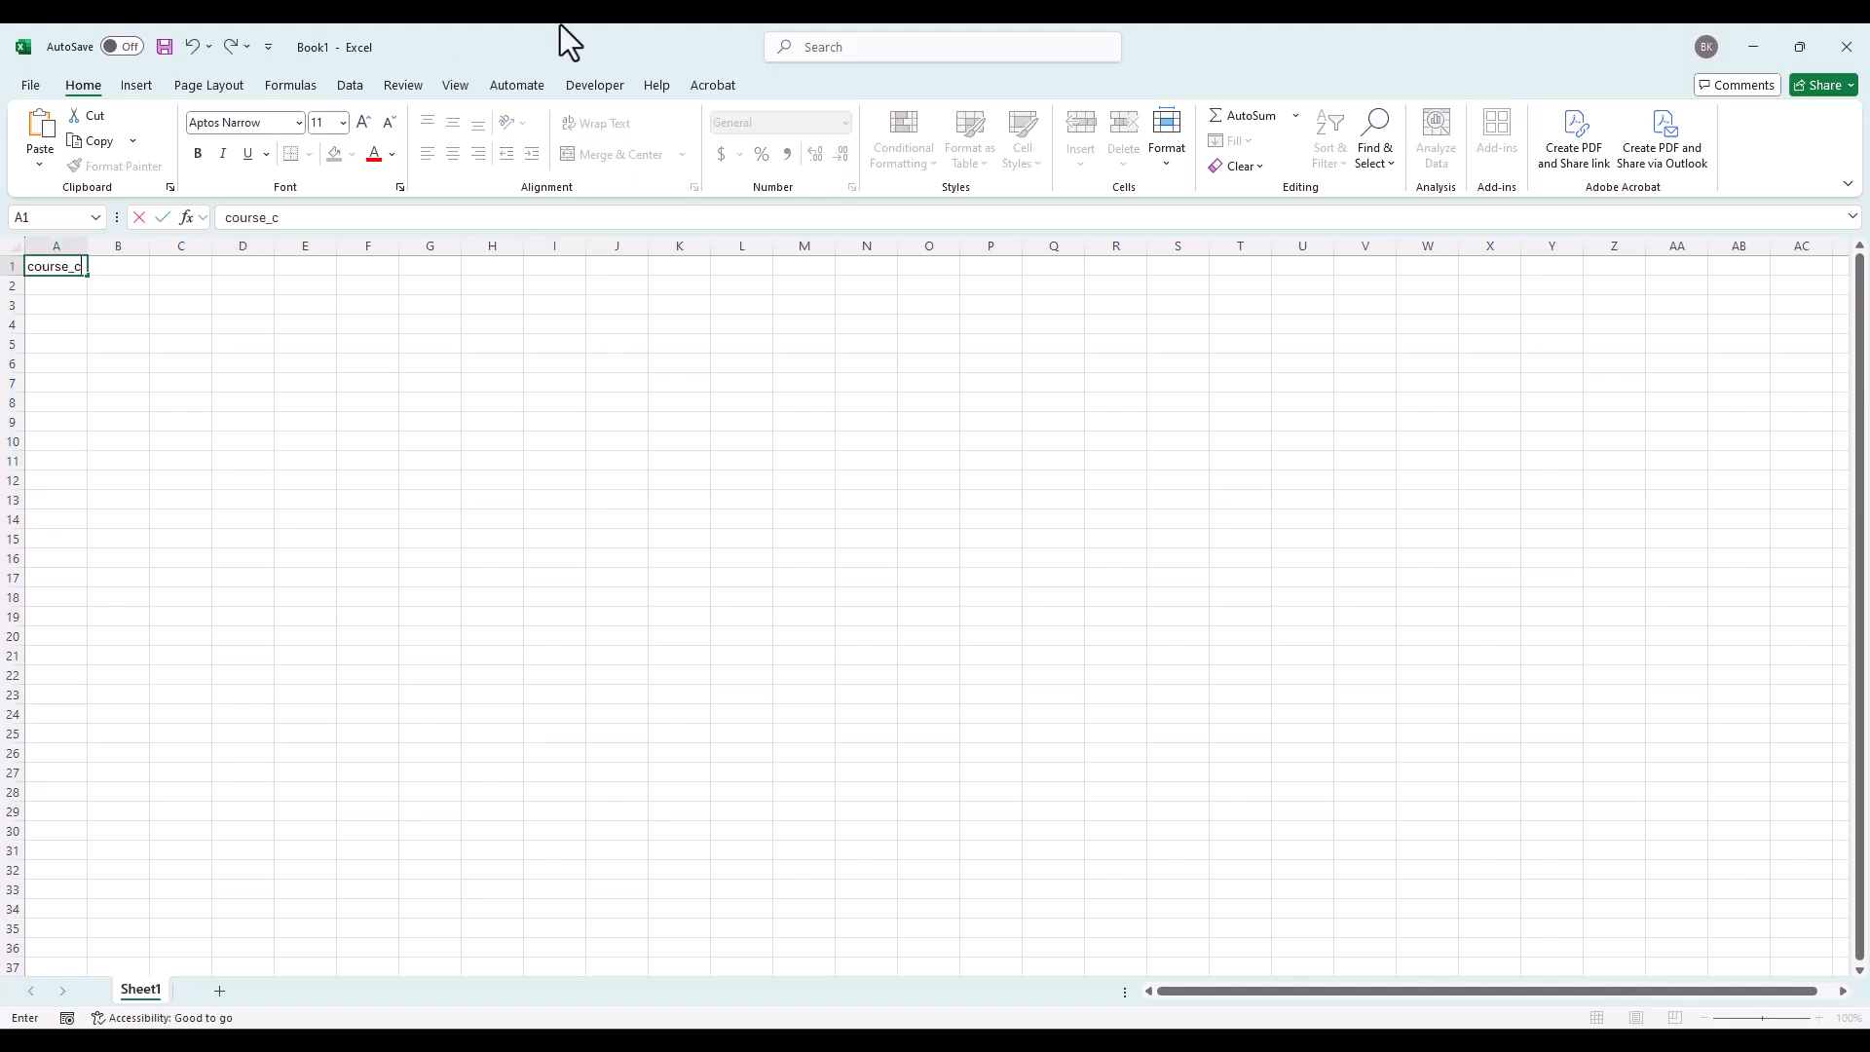
{"action": "type", "text": "e"}
{"action": "key", "text": "Tab"}
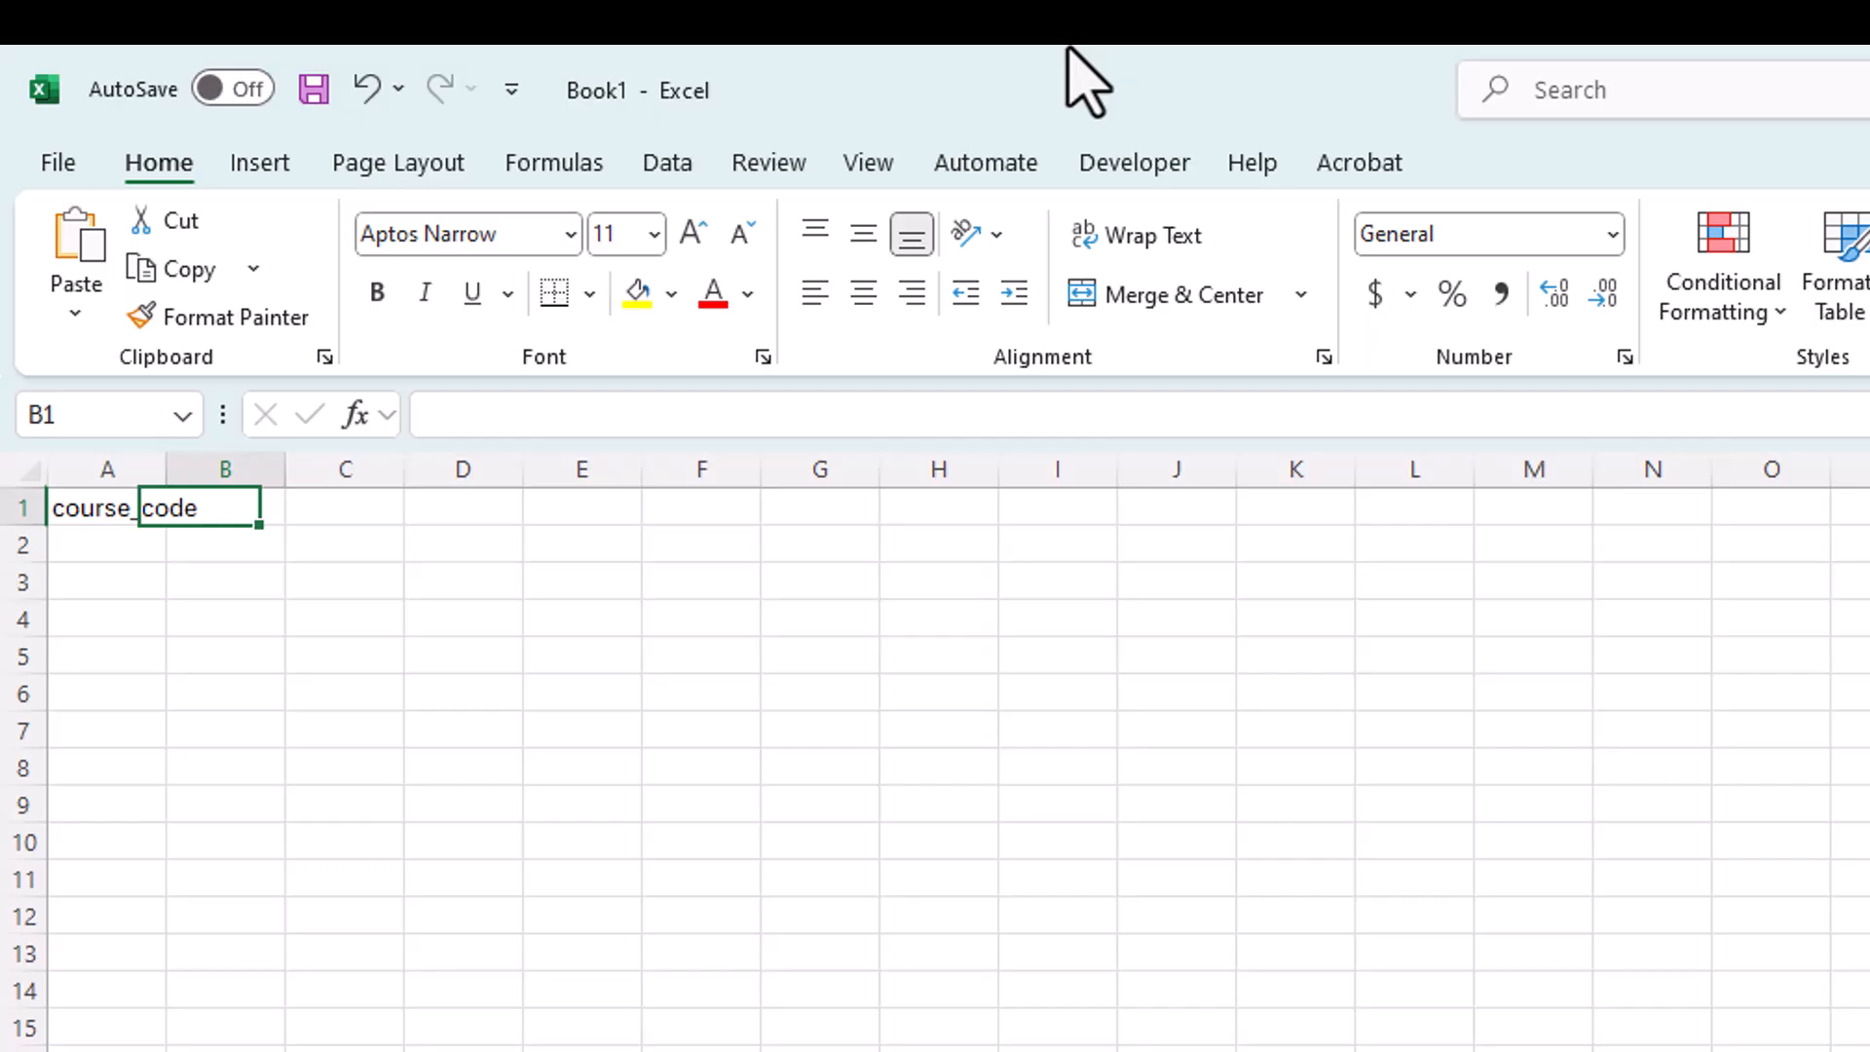
{"action": "type", "text": "sectio"}
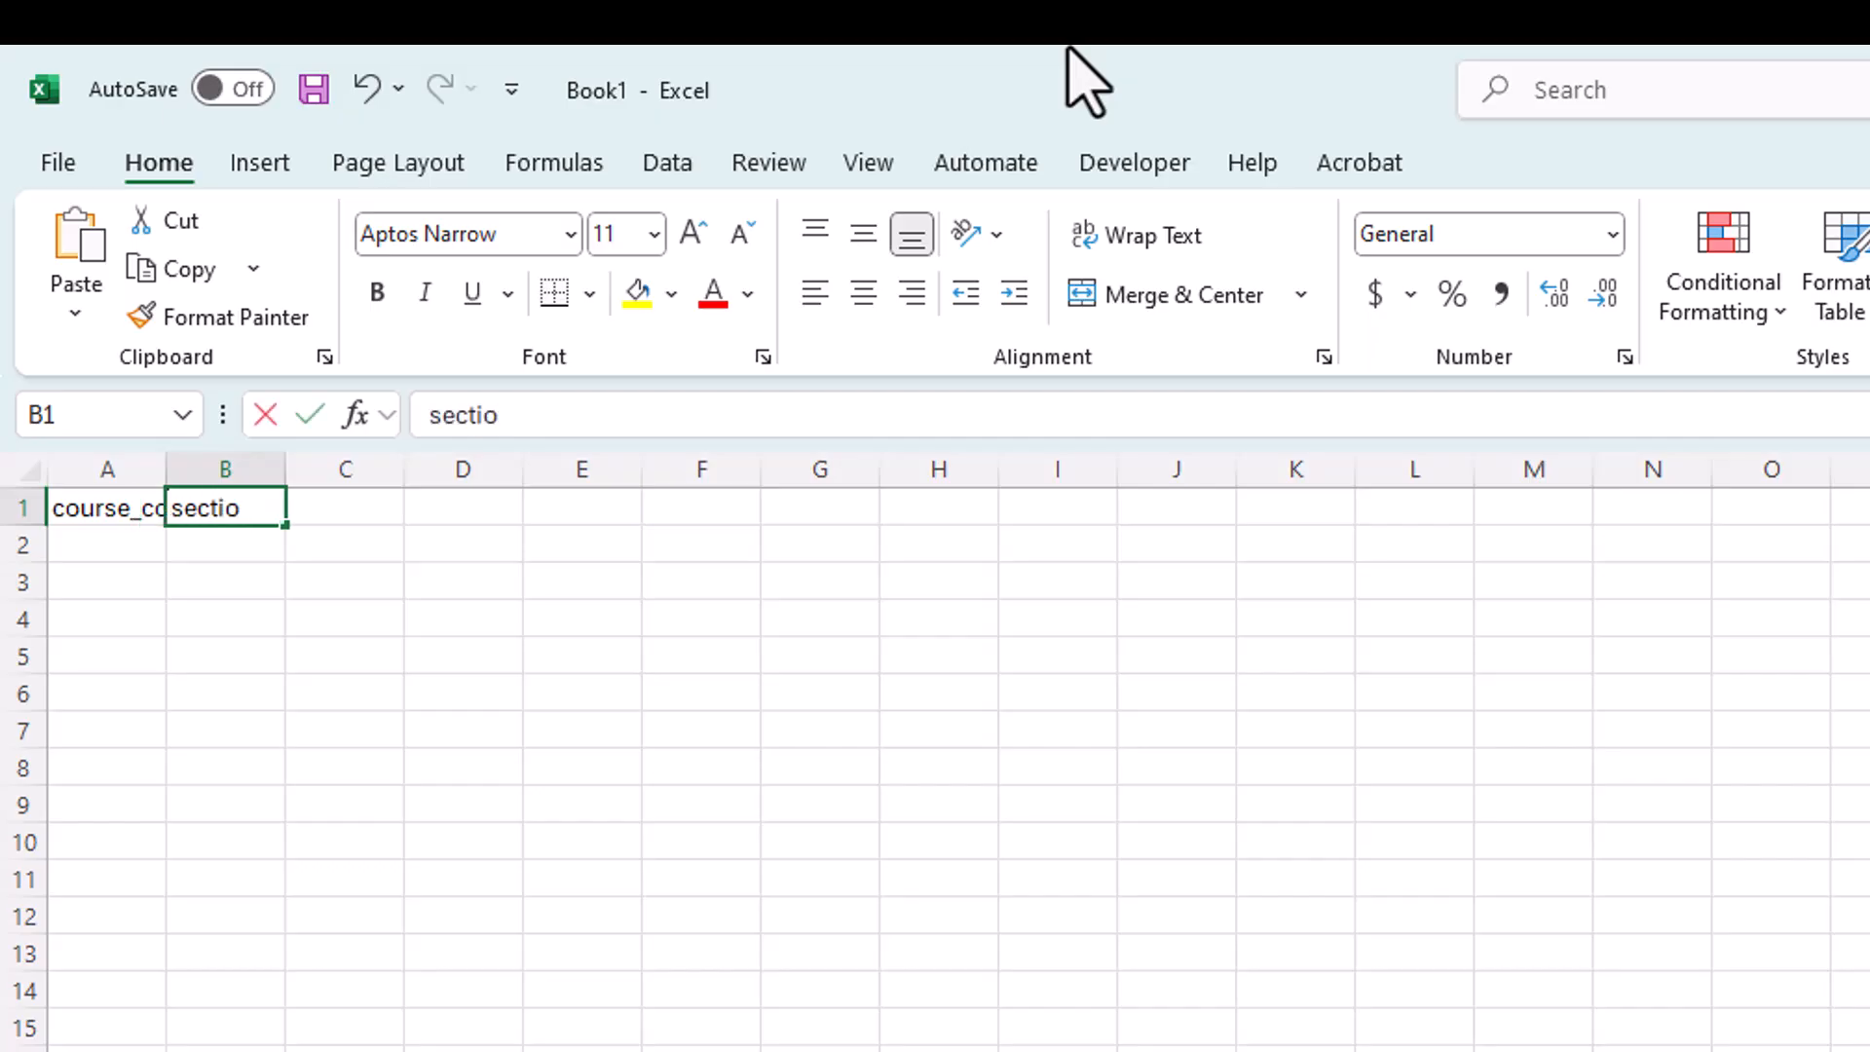
{"action": "type", "text": "n_number"}
{"action": "key", "text": "Tab"}
Enter the headers instructor_first_name, instructor_last_name, base_url and survey_url in C1 through F1
{"action": "type", "text": "instru"}
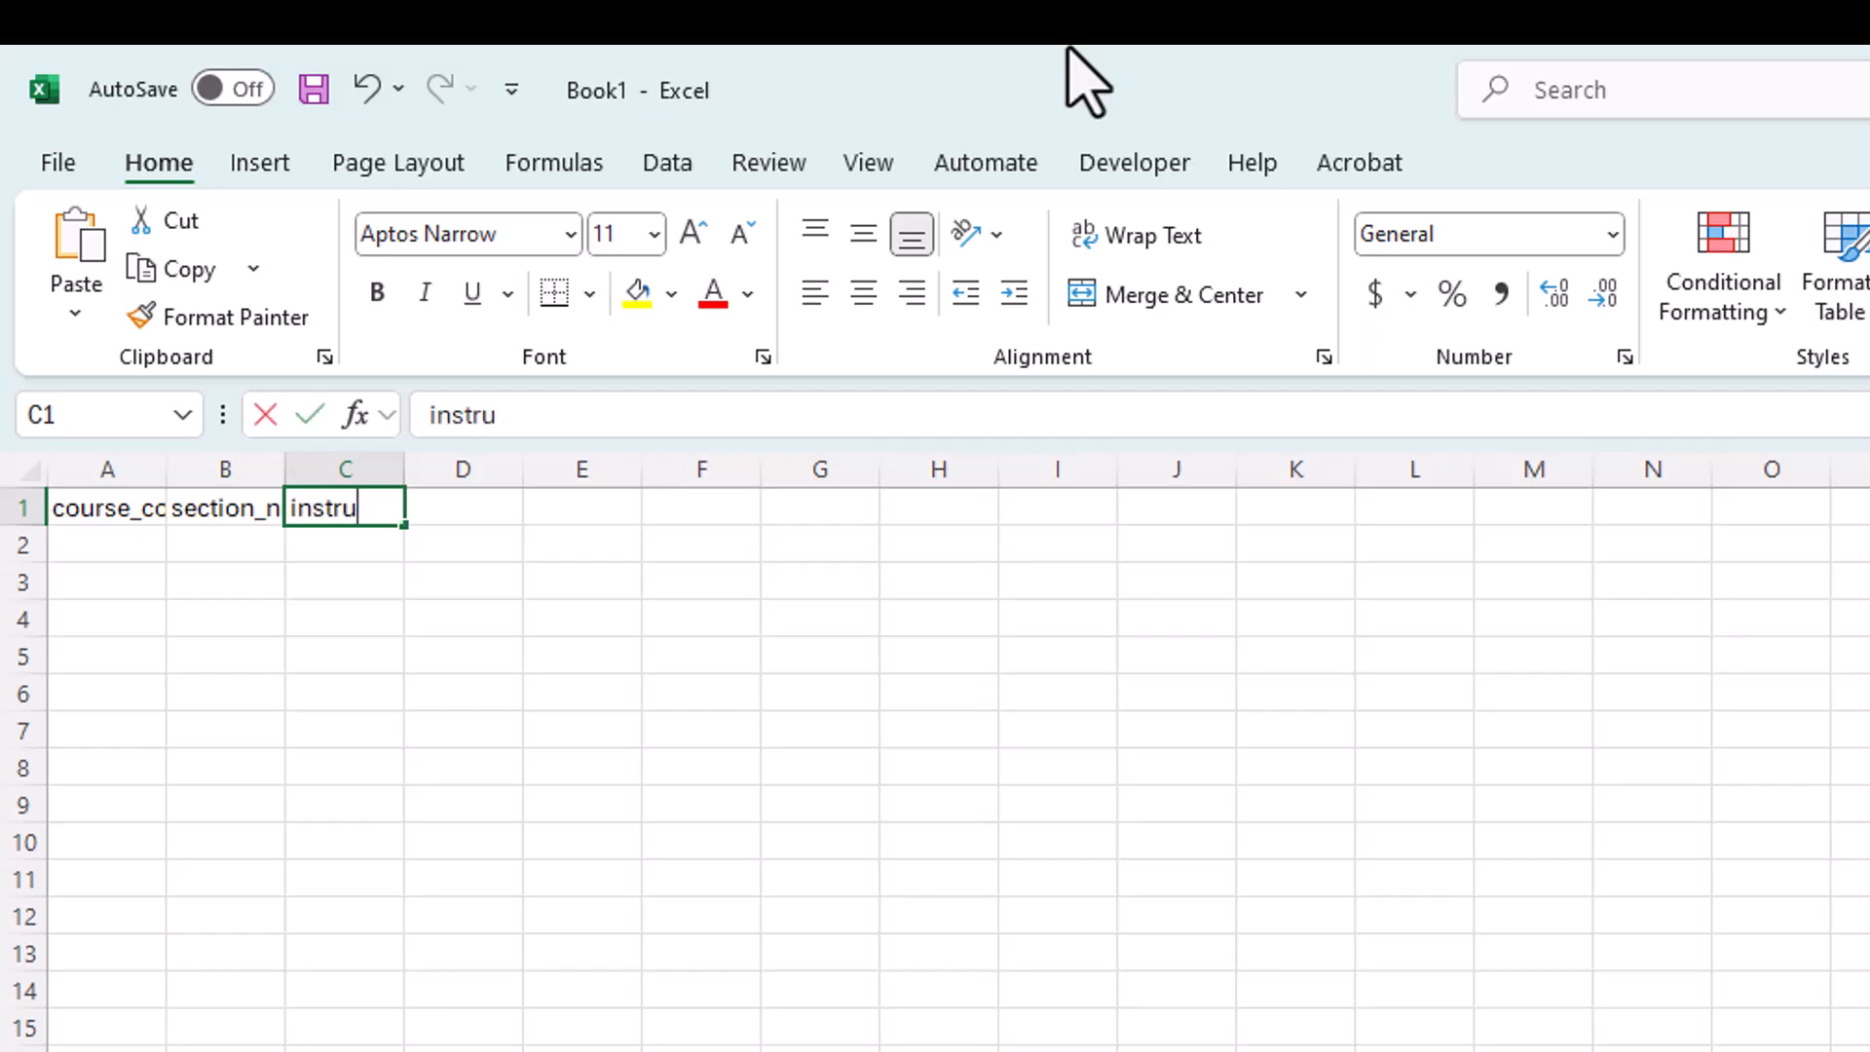
{"action": "type", "text": "ctor_first_name"}
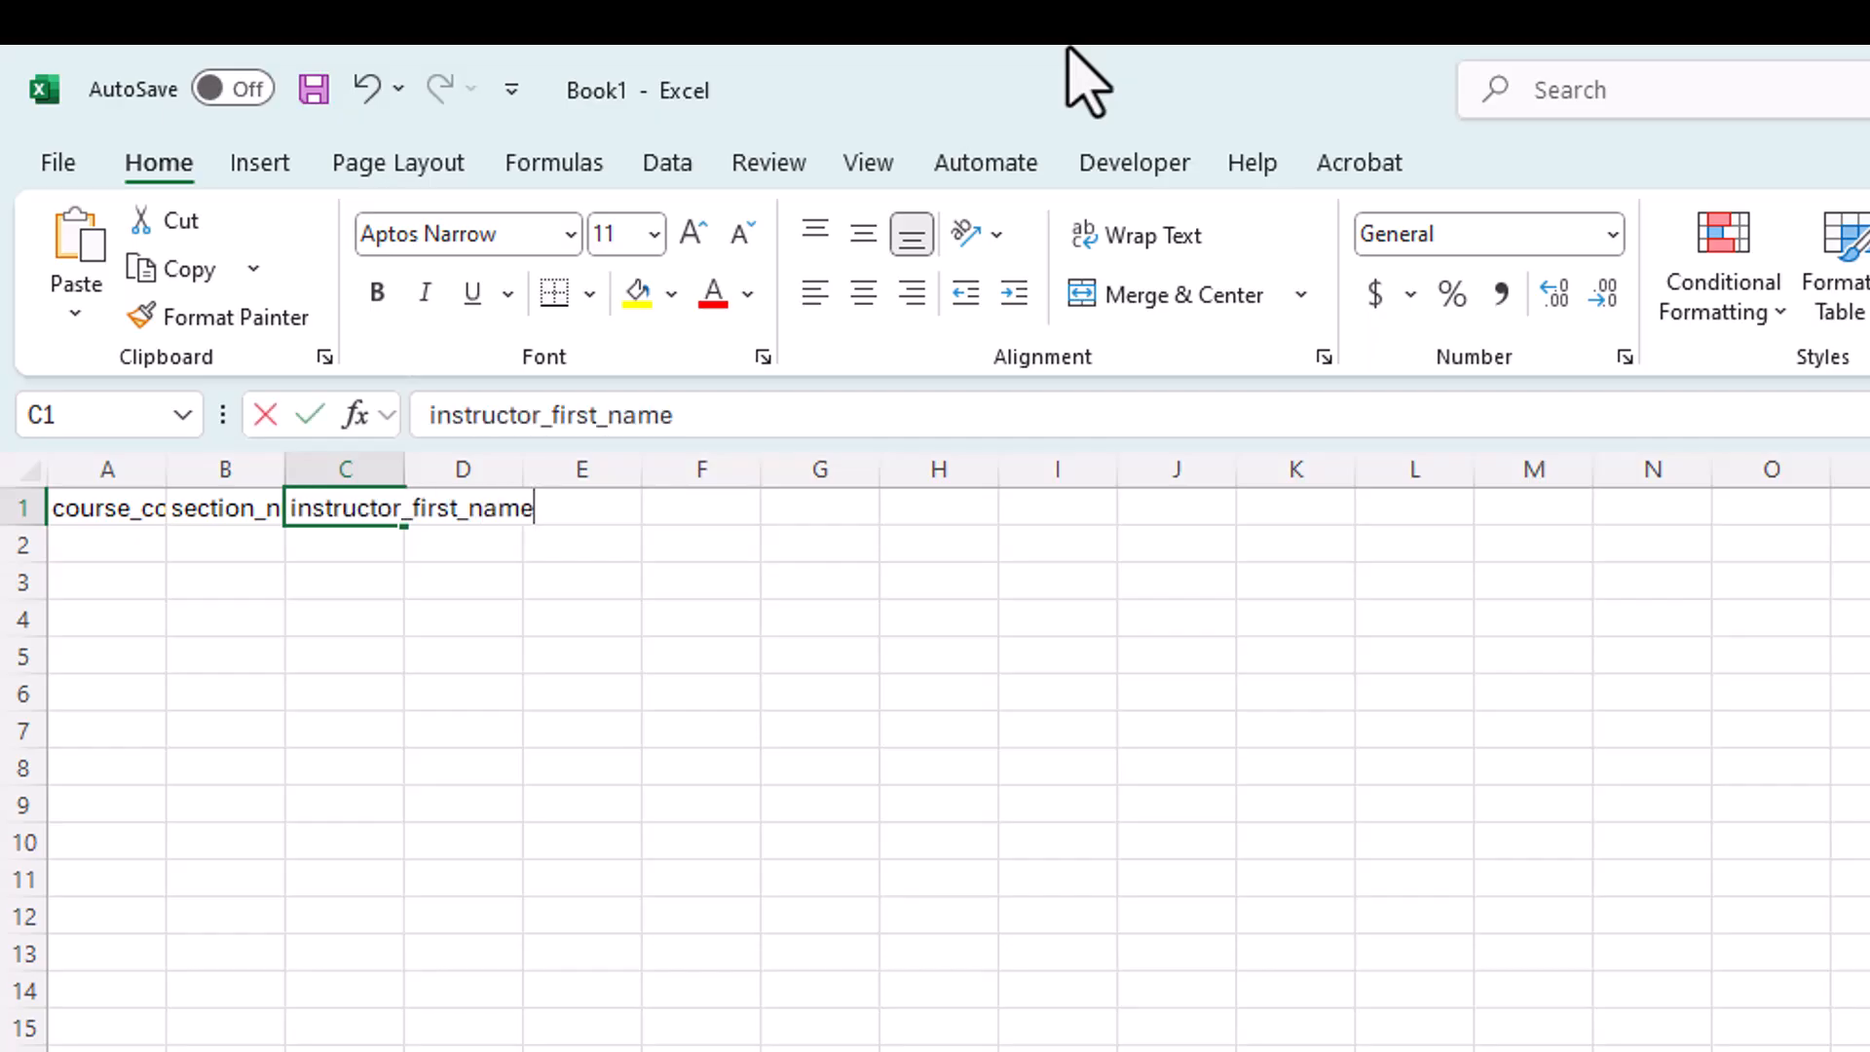
{"action": "key", "text": "Tab"}
{"action": "type", "text": "instructor_last_nam"}
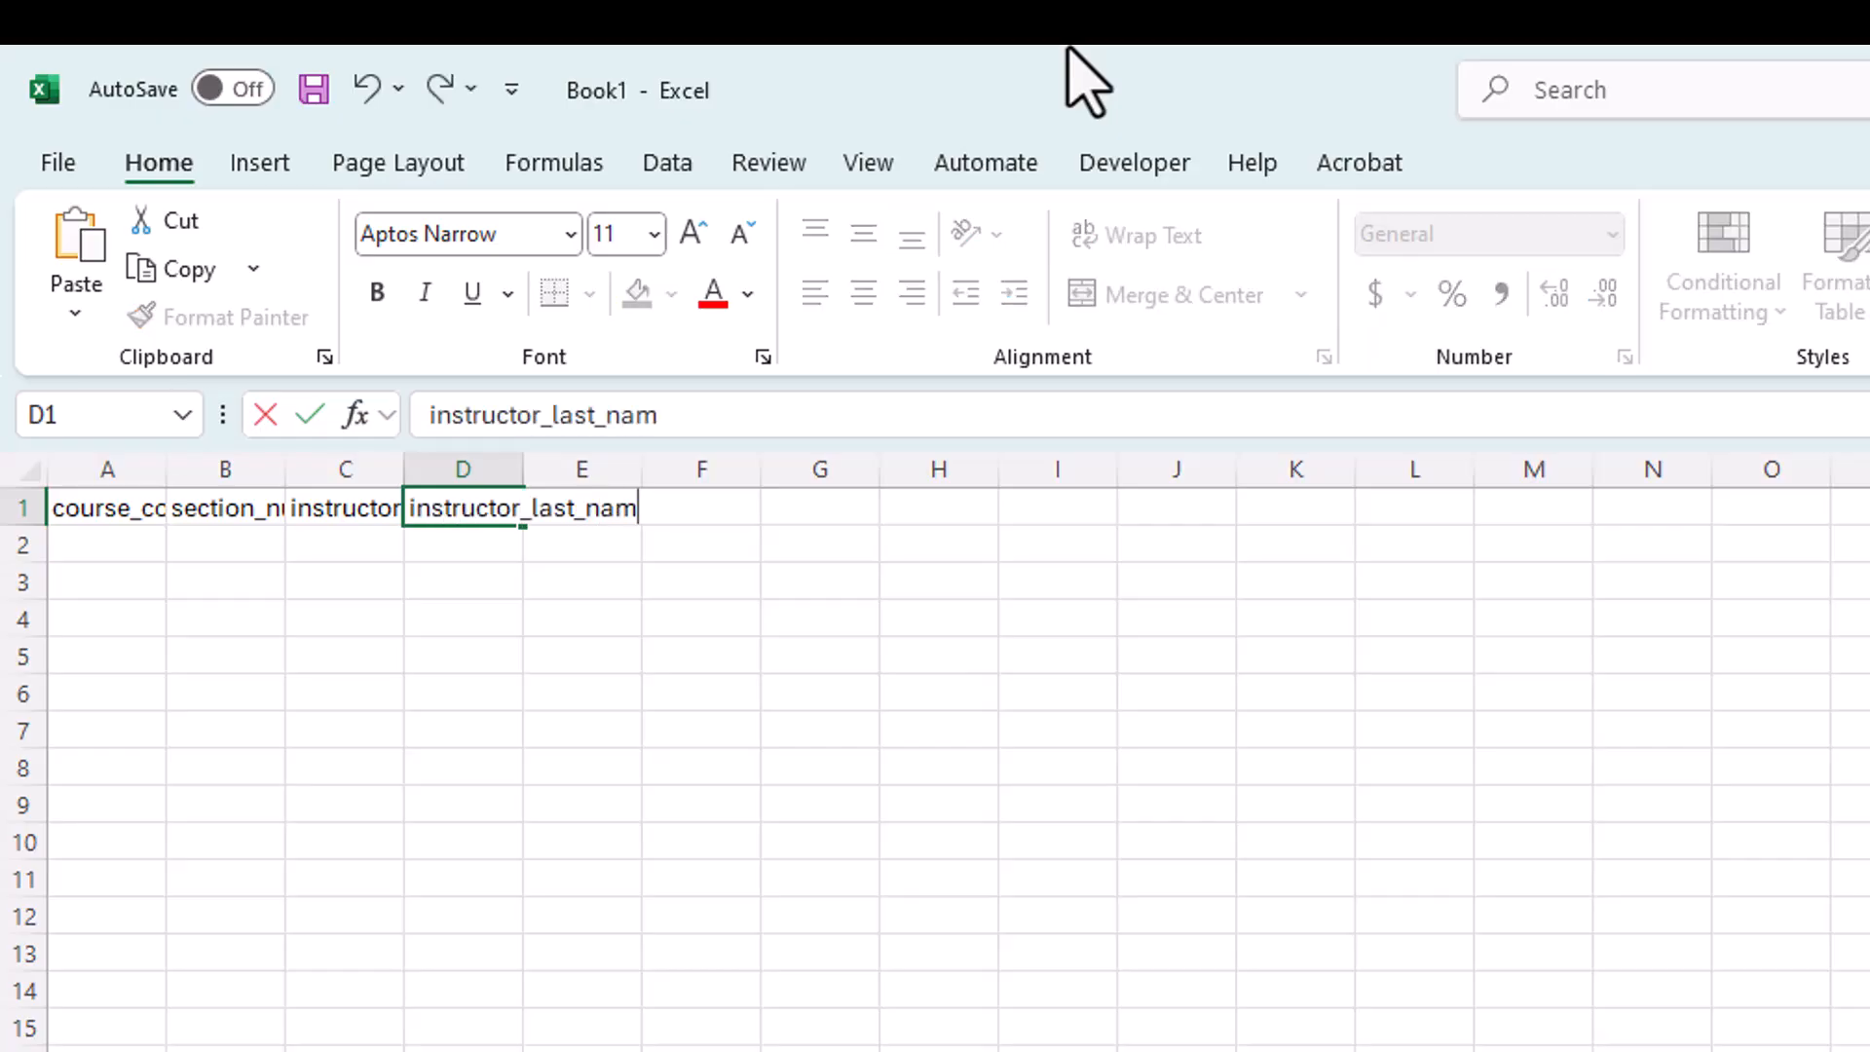
{"action": "type", "text": "e"}
{"action": "key", "text": "Tab"}
{"action": "type", "text": "base_url"}
{"action": "key", "text": "Tab"}
{"action": "type", "text": "survey_url"}
{"action": "key", "text": "Return"}
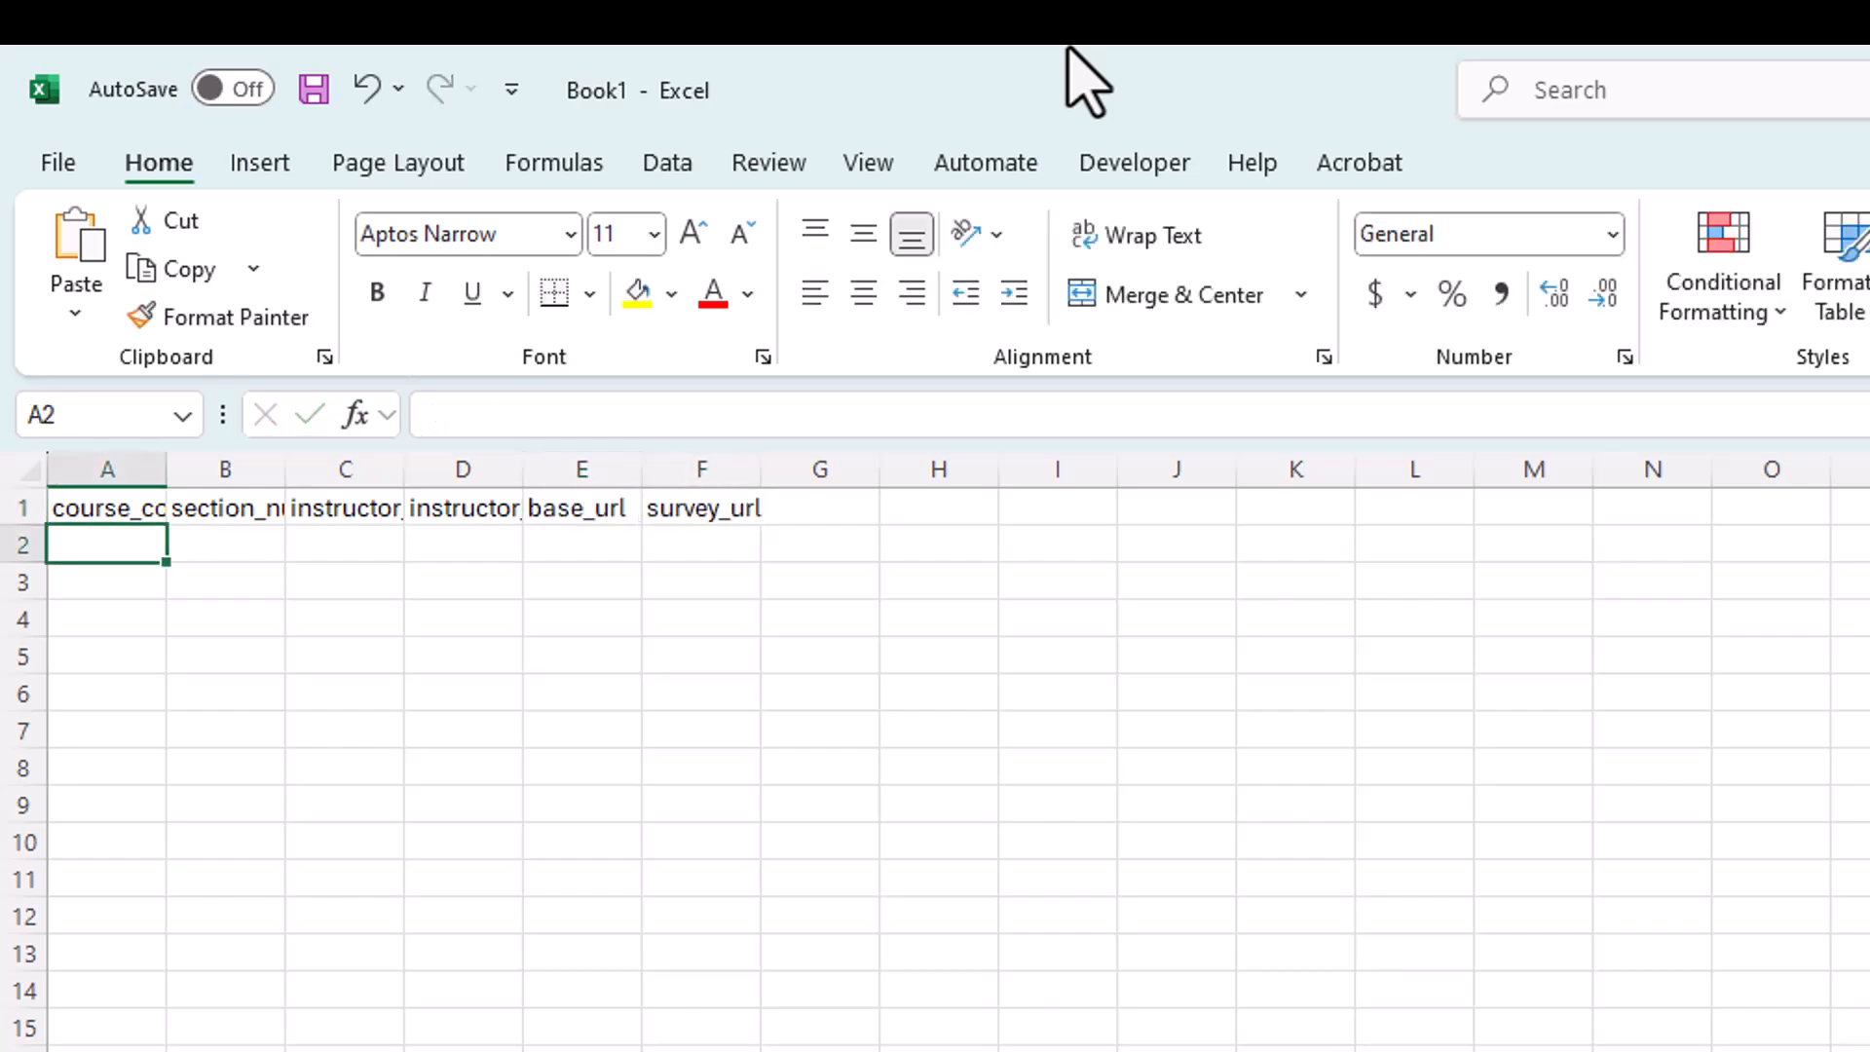
Fit the widths of columns A through F to their header text
{"action": "double_click", "coordinate": [164, 470]}
{"action": "double_click", "coordinate": [322, 470]}
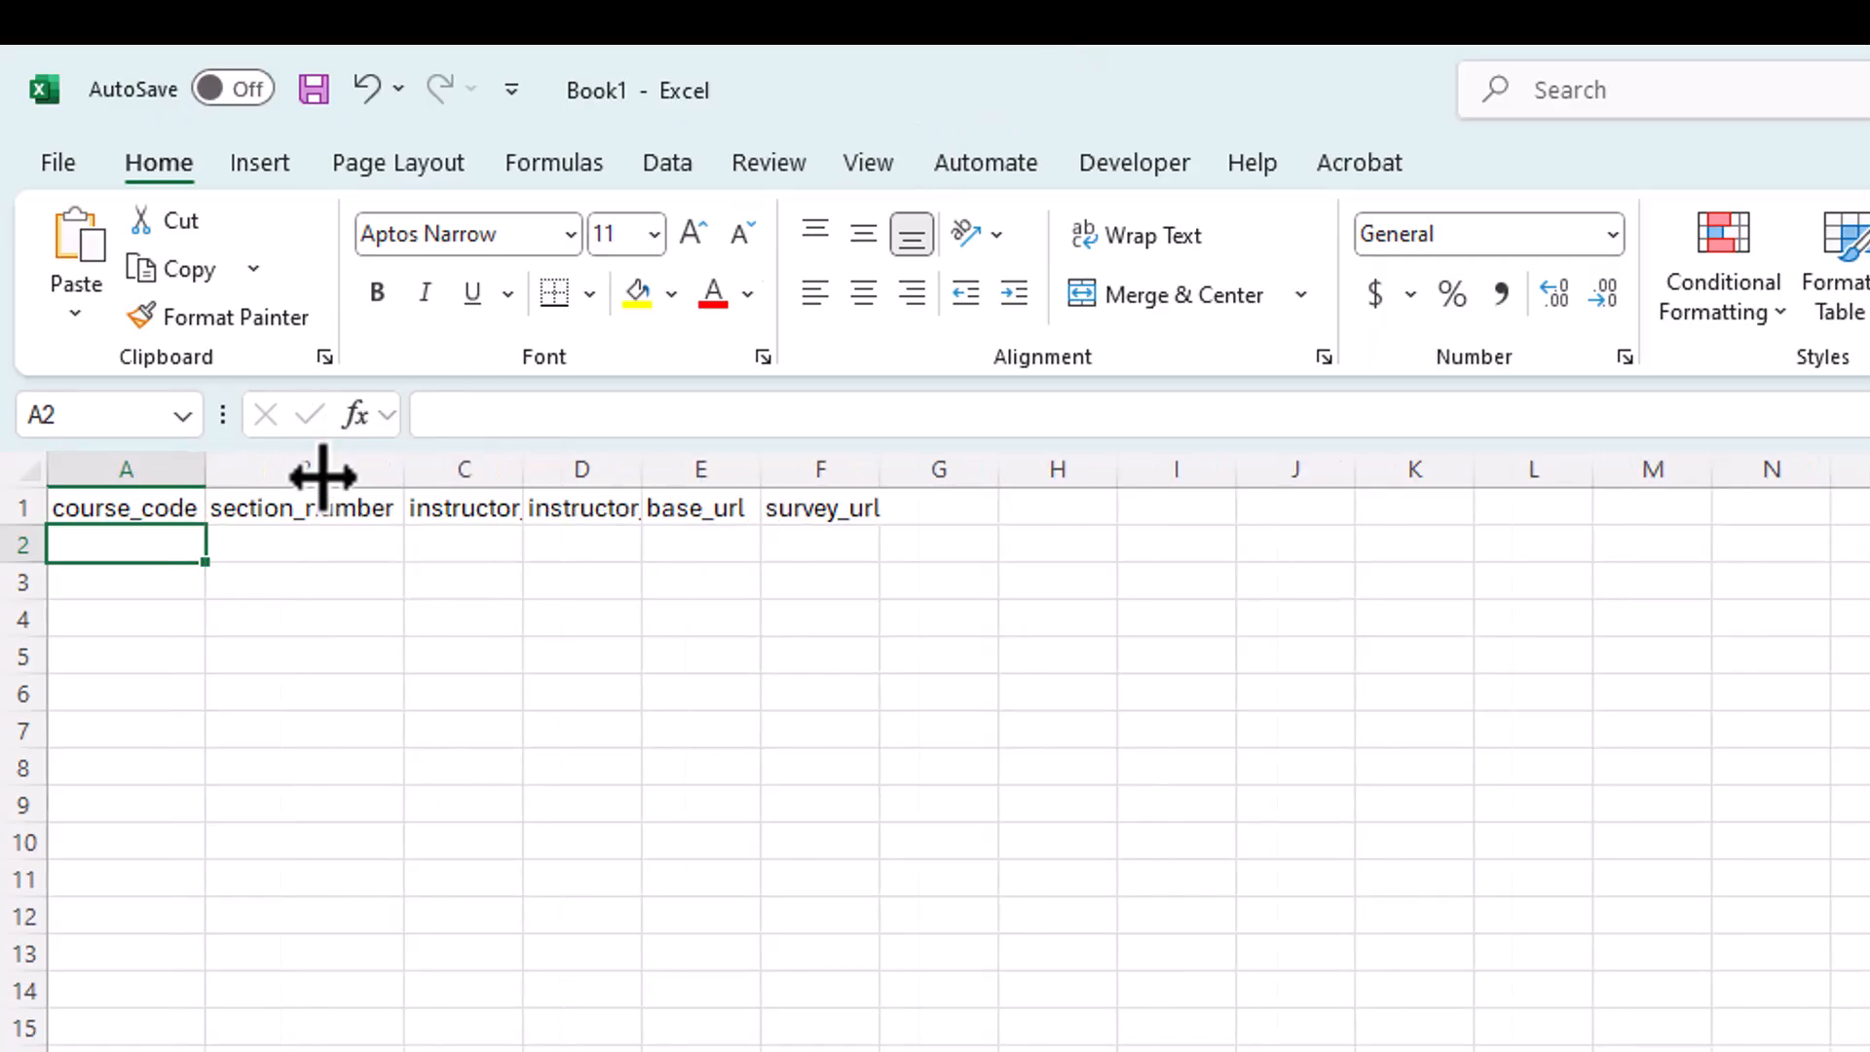
{"action": "double_click", "coordinate": [523, 471]}
{"action": "double_click", "coordinate": [785, 471]}
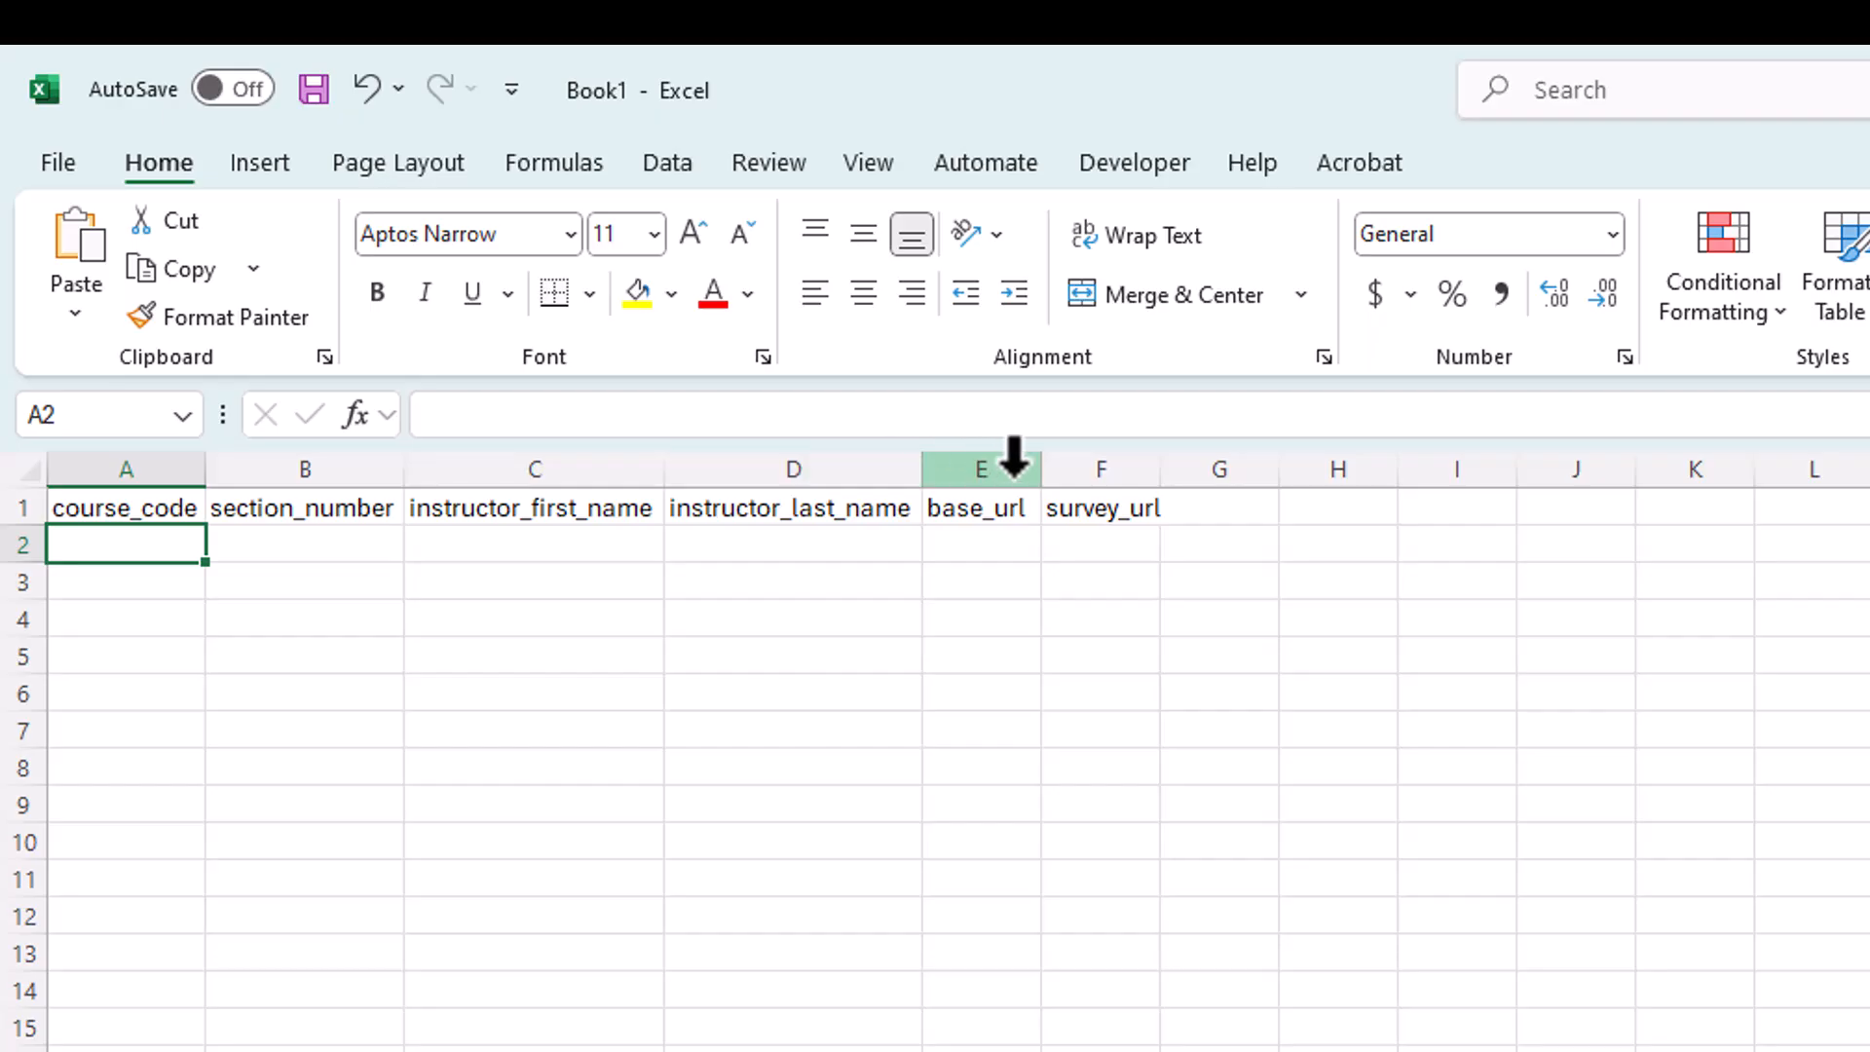
{"action": "double_click", "coordinate": [1049, 470]}
{"action": "double_click", "coordinate": [1155, 470]}
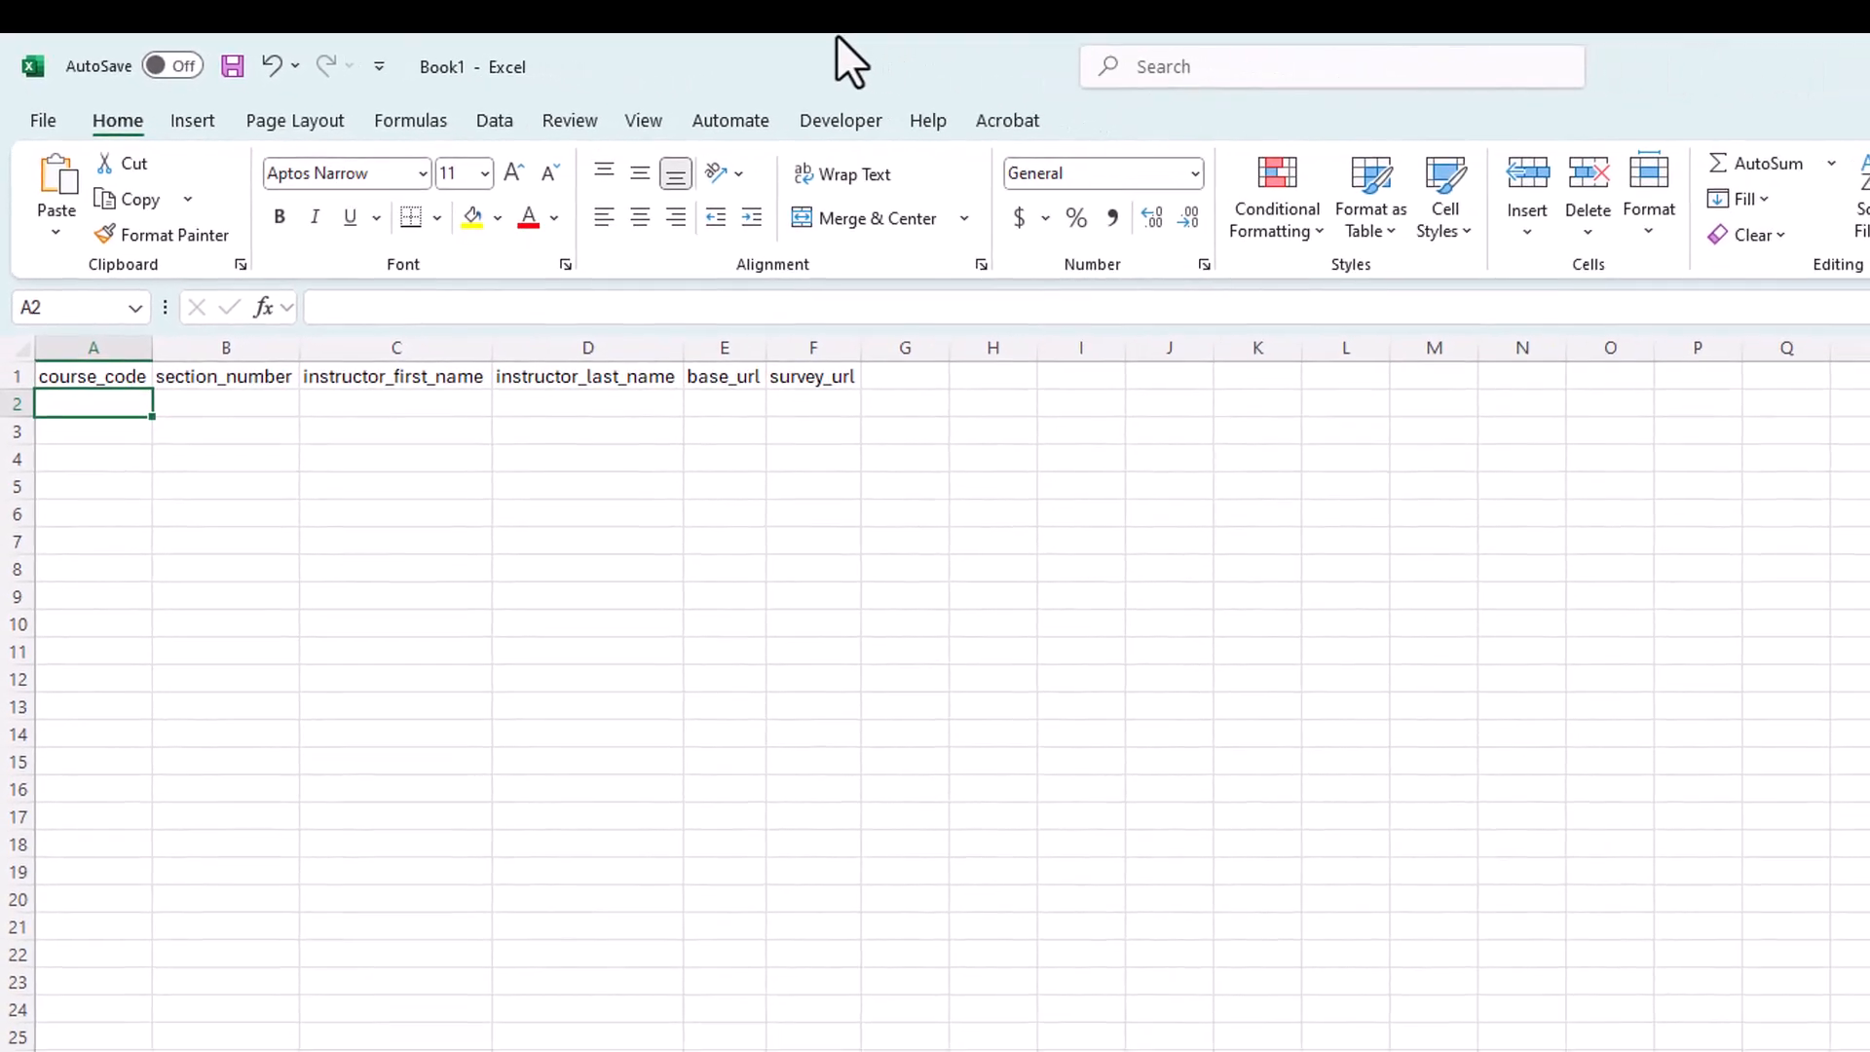
Fill row 2 with course code 100, section number 1 and the instructor's first and last name
{"action": "type", "text": "100"}
{"action": "key", "text": "Tab"}
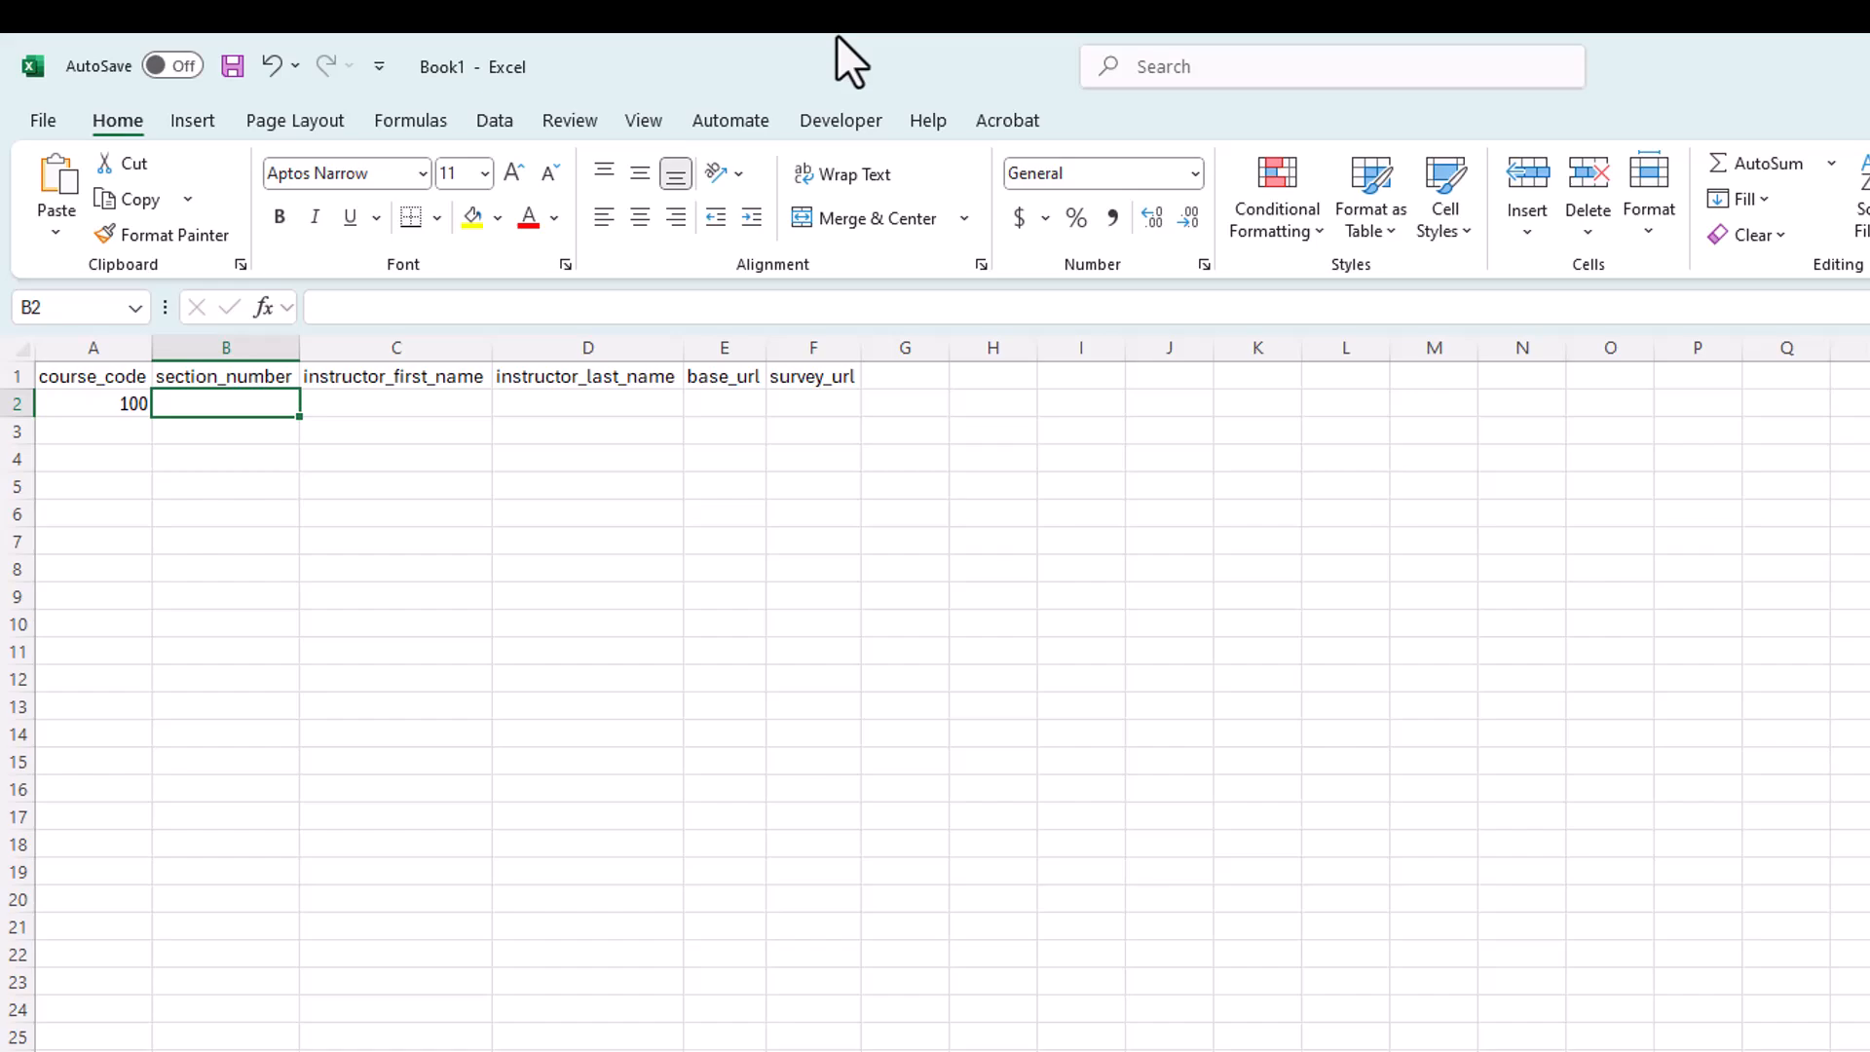
{"action": "type", "text": "1"}
{"action": "key", "text": "Tab"}
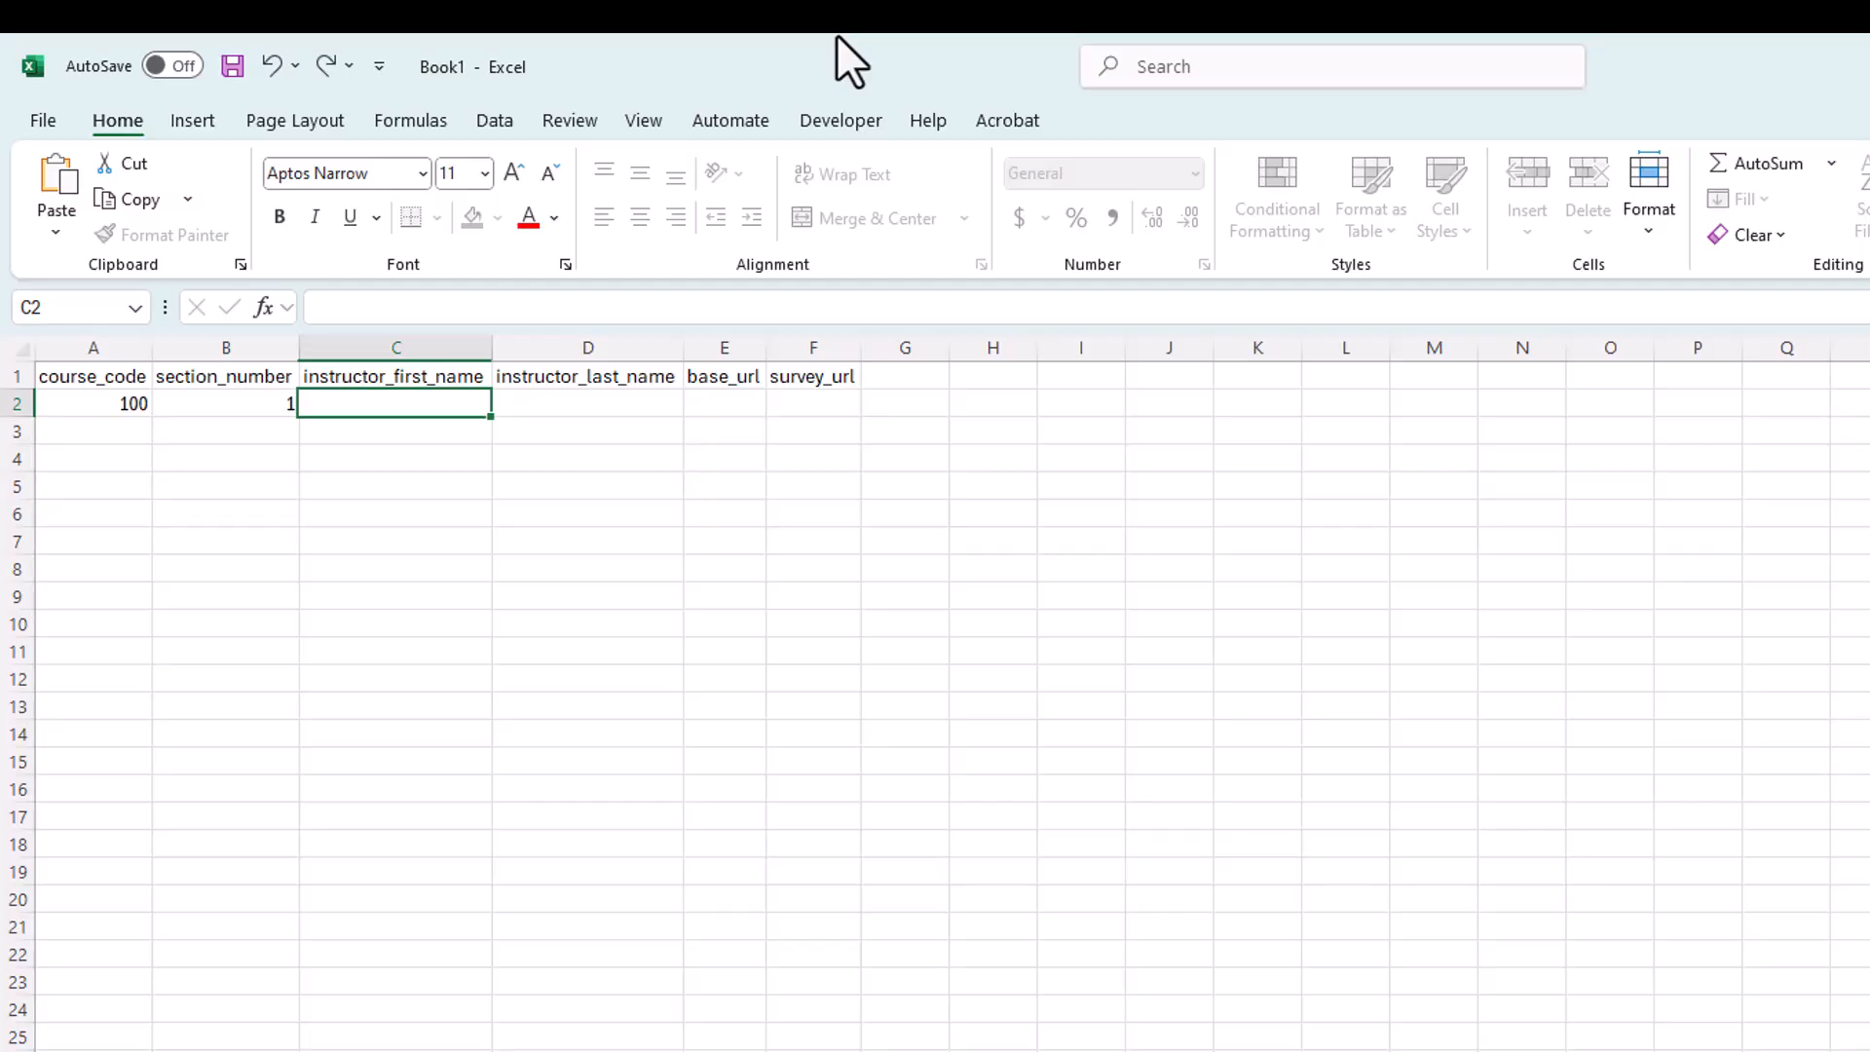
{"action": "type", "text": "Reggie"}
{"action": "key", "text": "Tab"}
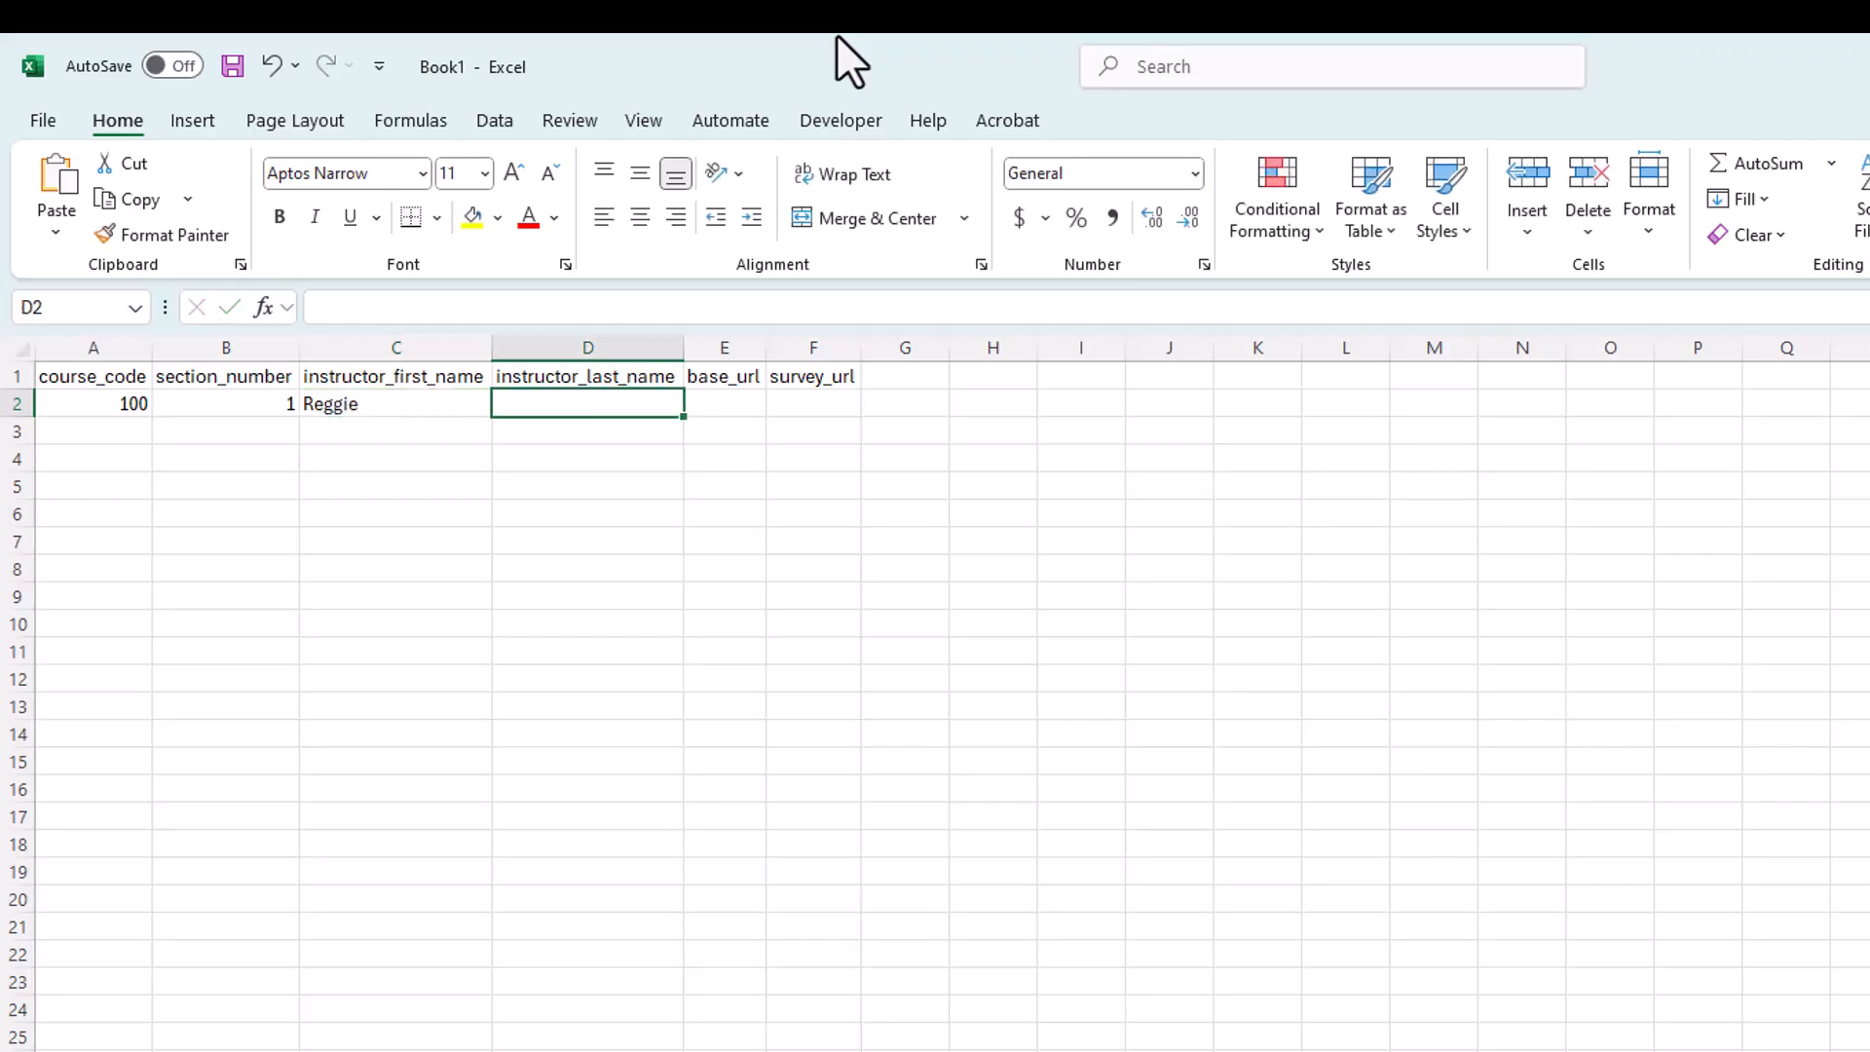
{"action": "type", "text": "Redbird"}
{"action": "key", "text": "Return"}
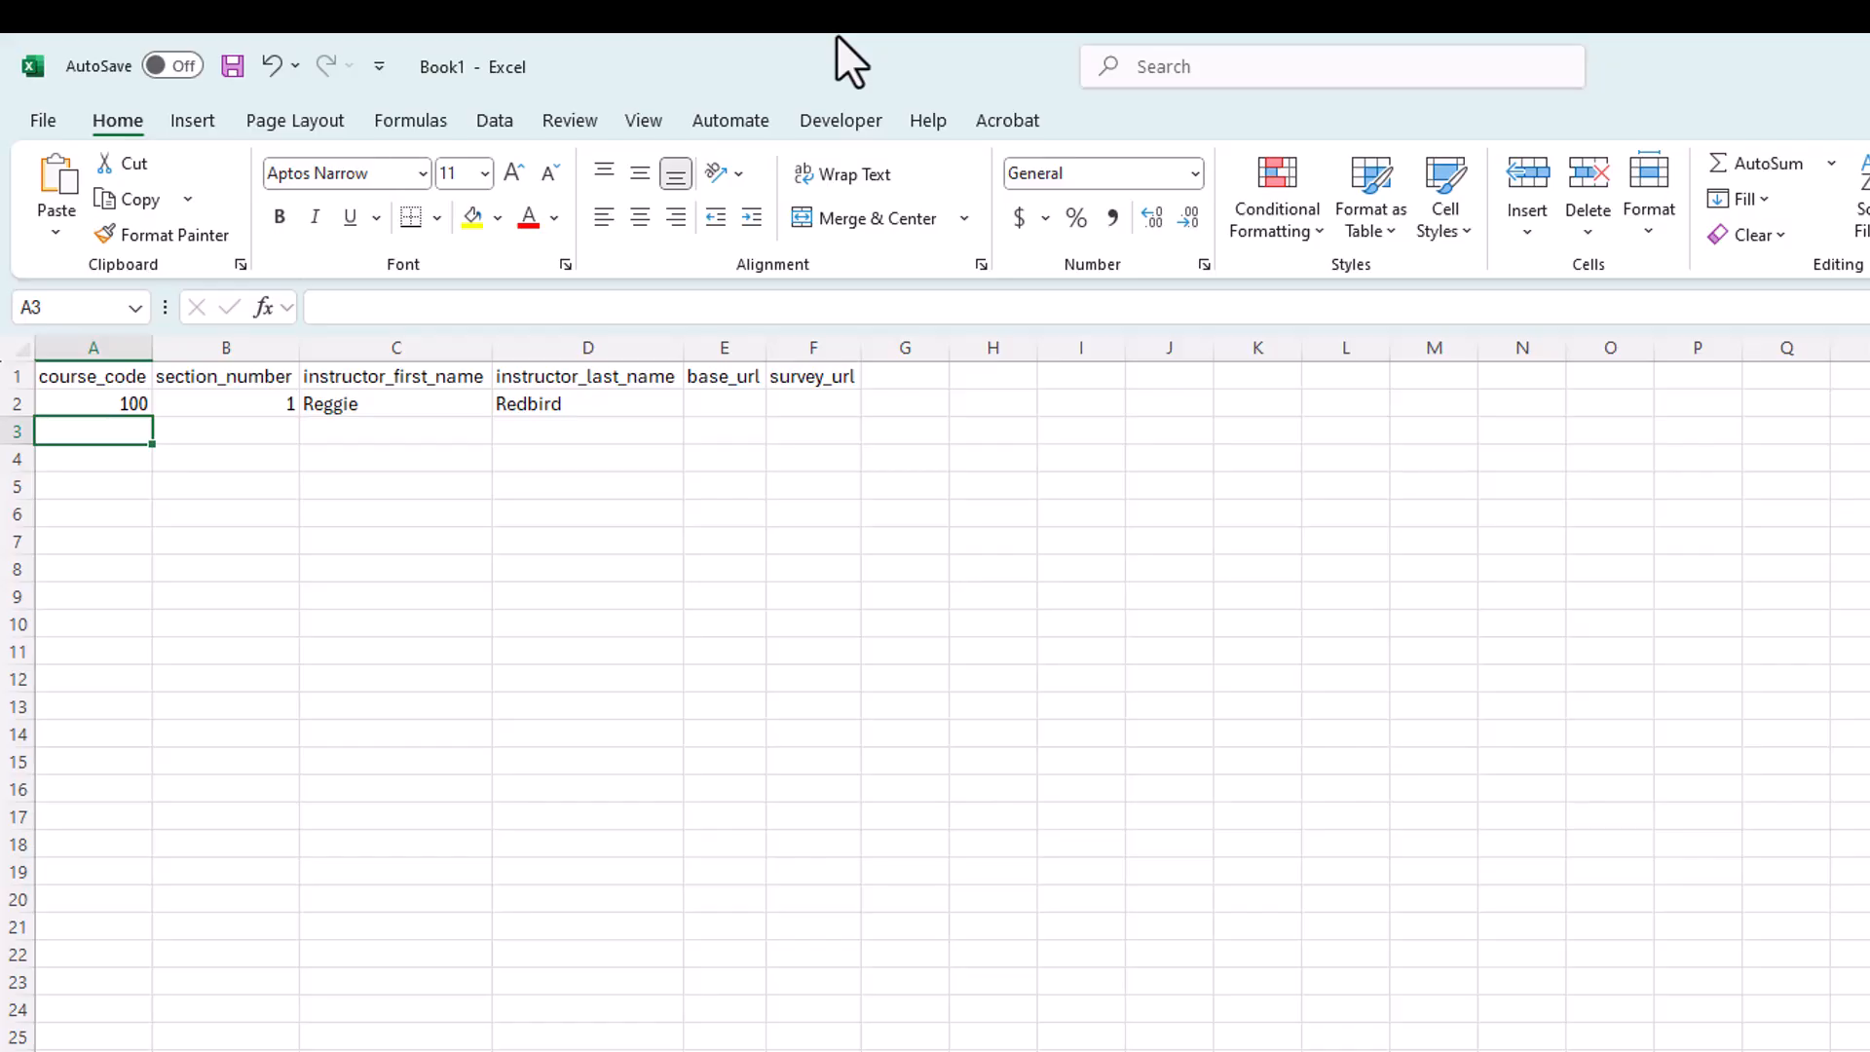
Fill row 3 with course code 100, section number 2 and the instructor's first and last name
{"action": "type", "text": "100"}
{"action": "key", "text": "Tab"}
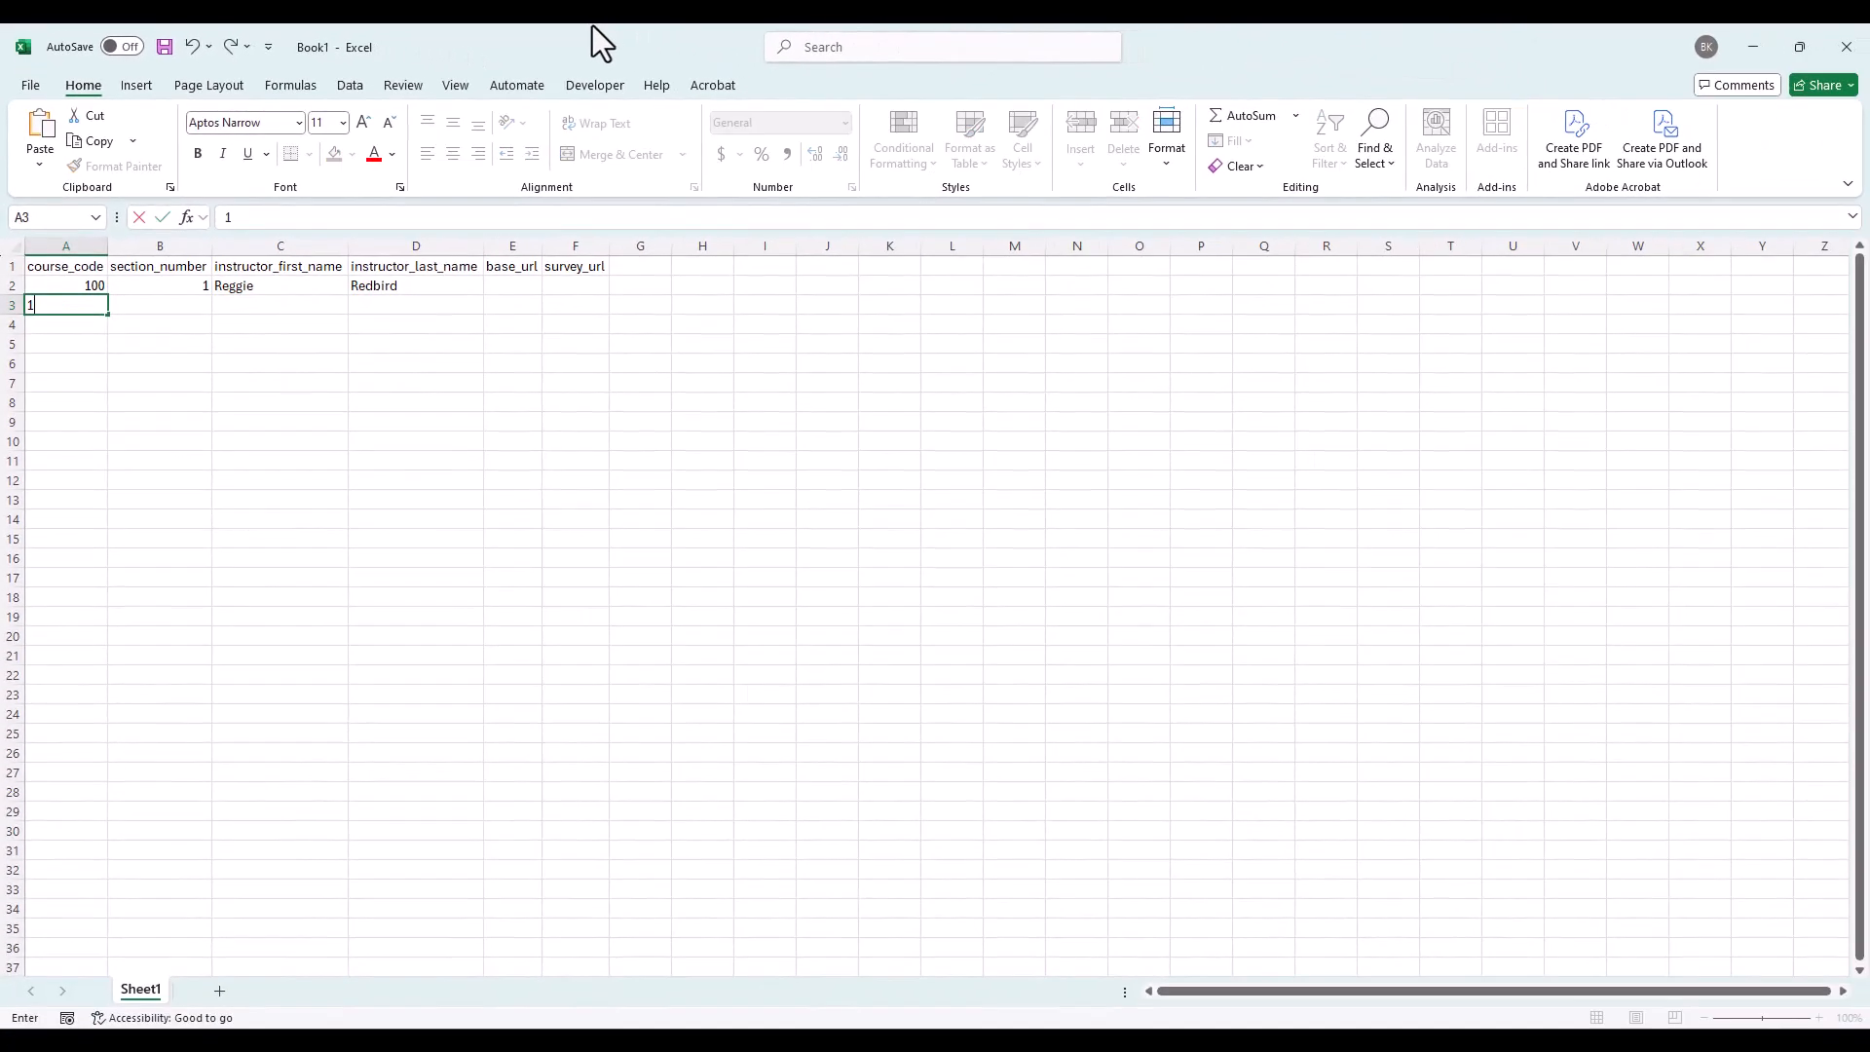
{"action": "type", "text": "2"}
{"action": "key", "text": "Tab"}
{"action": "type", "text": "Brad"}
{"action": "key", "text": "Tab"}
{"action": "type", "text": "Bluebird"}
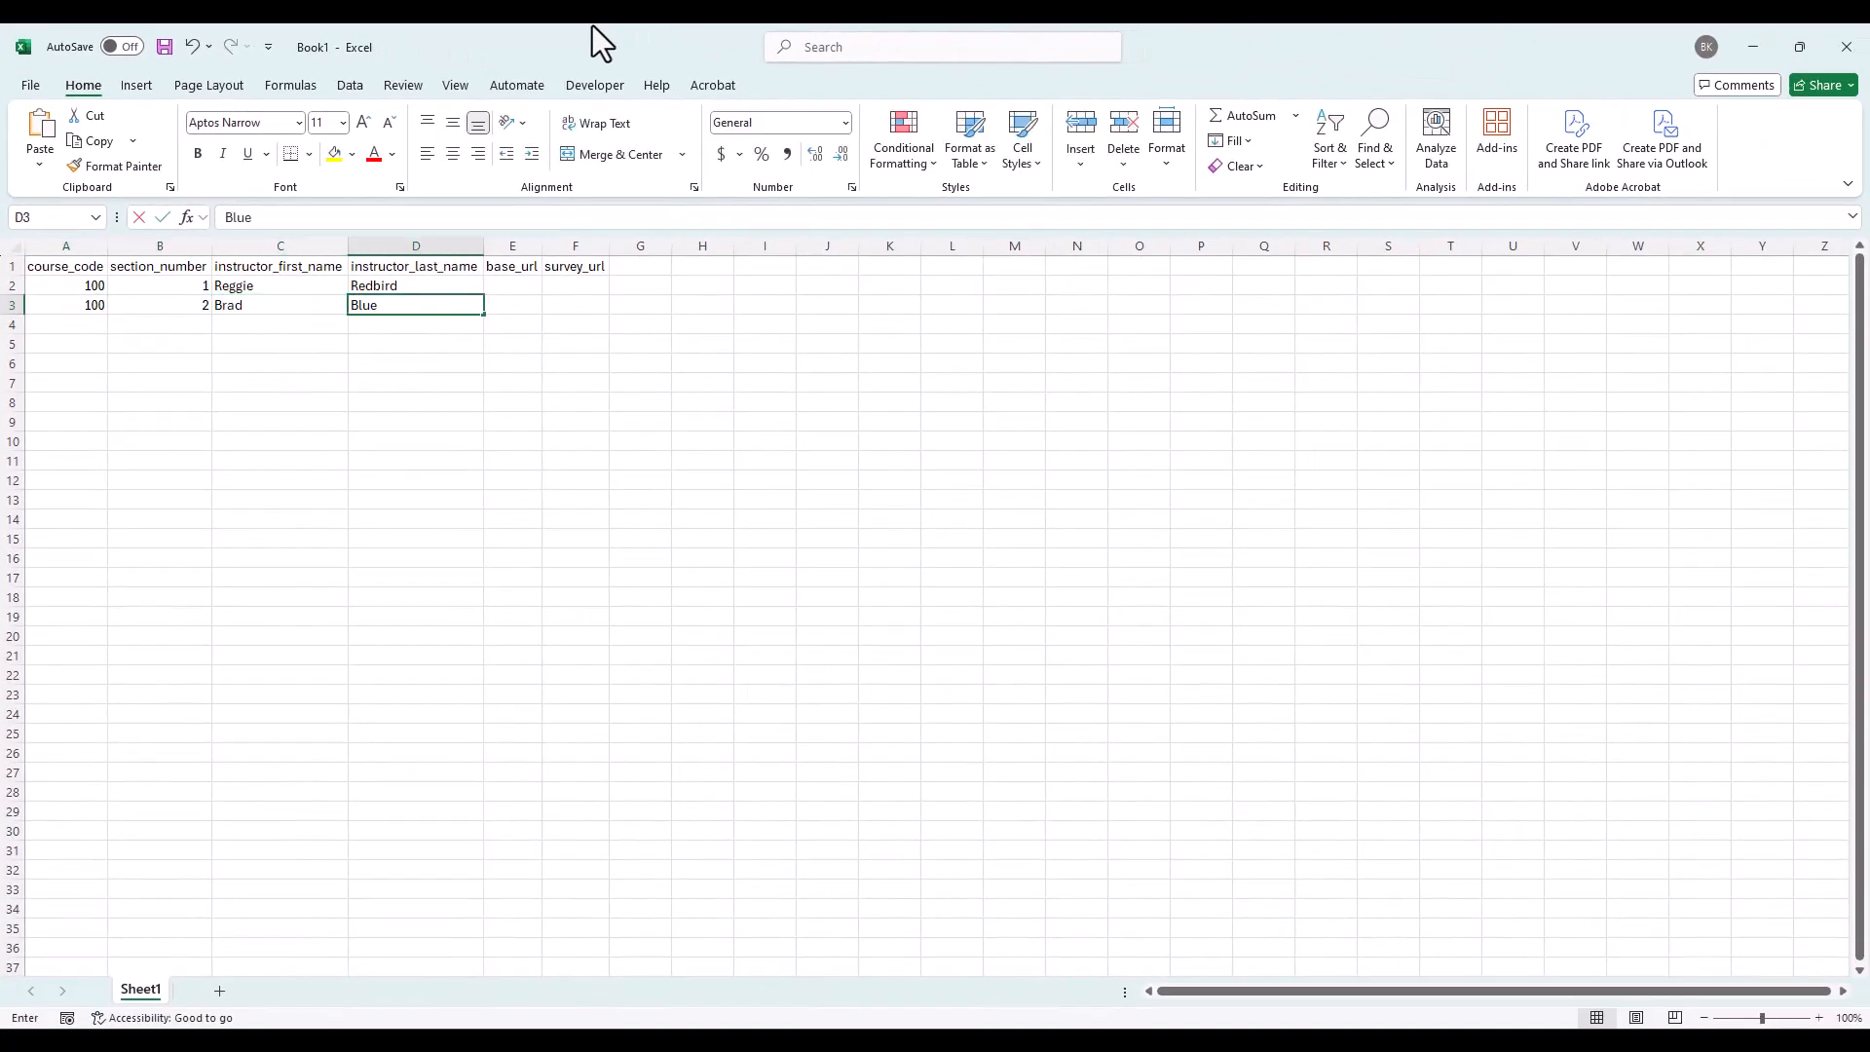
{"action": "key", "text": "Return"}
Fill row 4 with course code 100, section number 3 and the instructor's first and last name
{"action": "type", "text": "100"}
{"action": "key", "text": "Tab"}
{"action": "type", "text": "3"}
{"action": "key", "text": "Tab"}
{"action": "type", "text": "Tom"}
{"action": "key", "text": "Tab"}
{"action": "type", "text": "Turkey"}
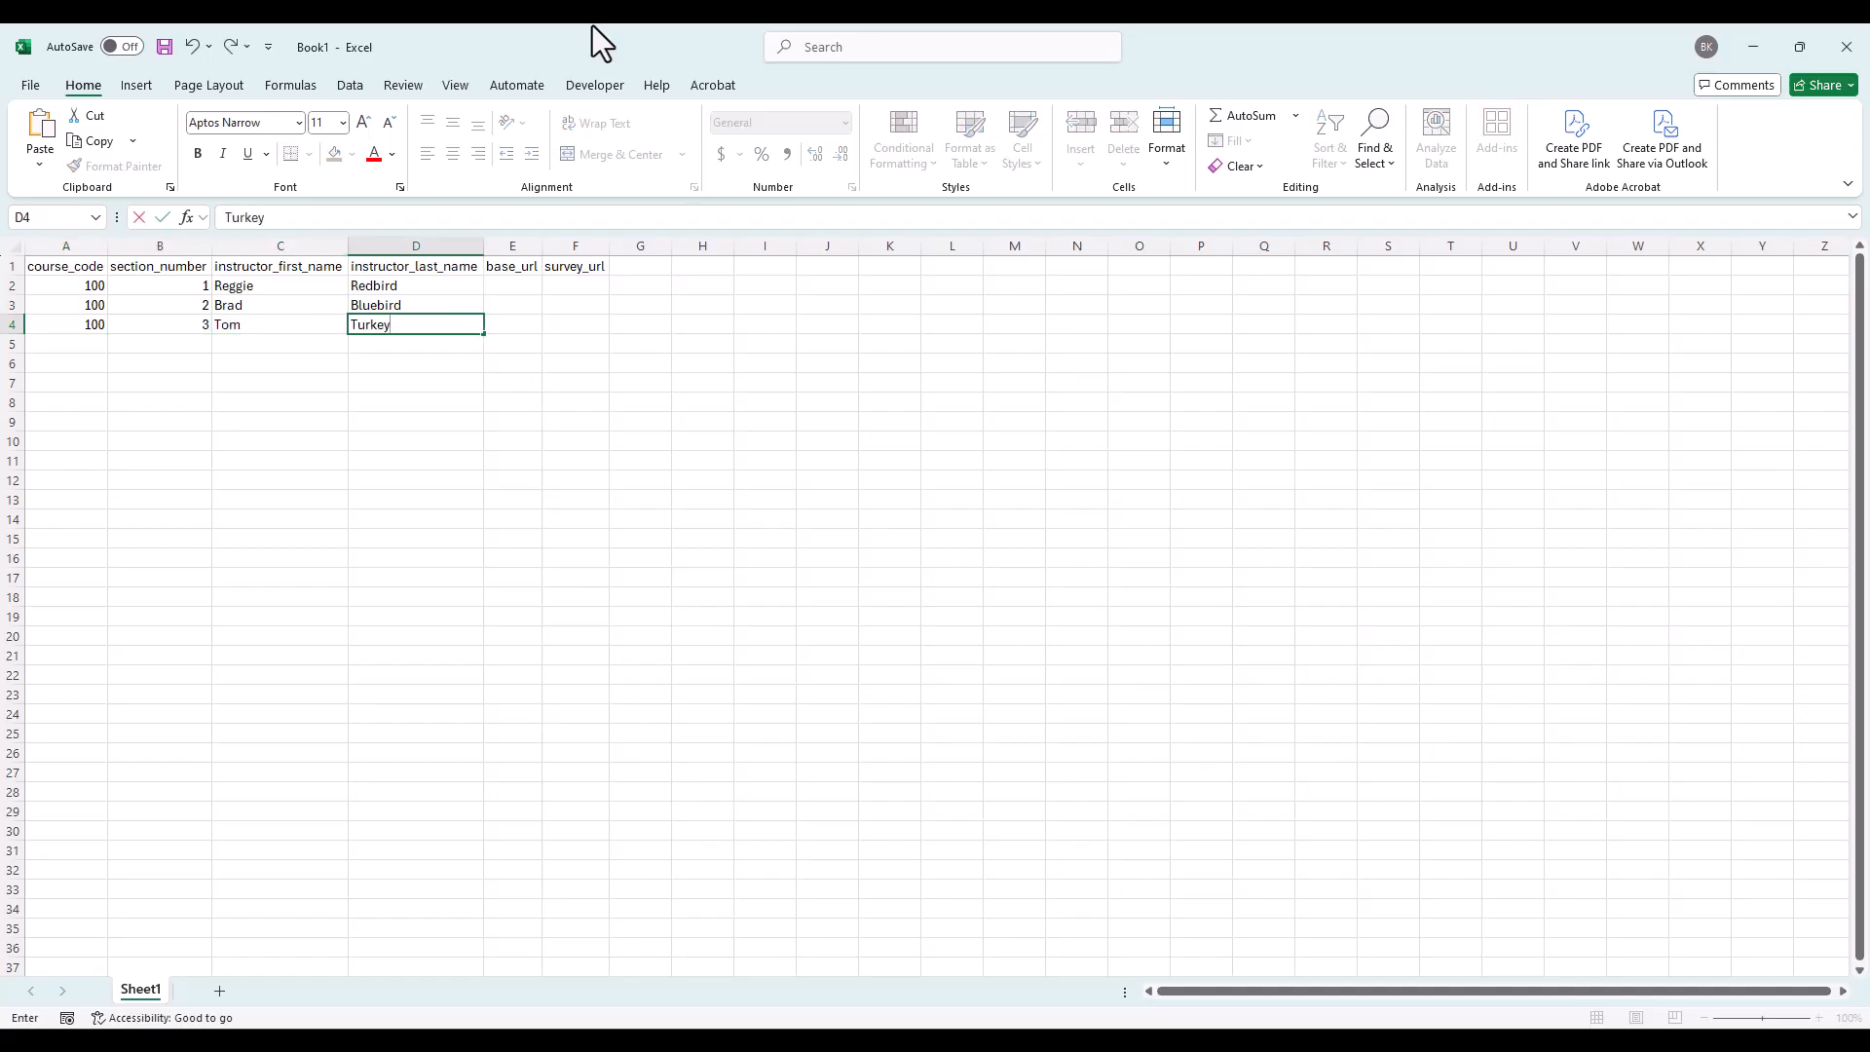
{"action": "key", "text": "Return"}
Fill row 5 with course code 100, section number 4 and the instructor's first and last name
{"action": "type", "text": "100"}
{"action": "key", "text": "Tab"}
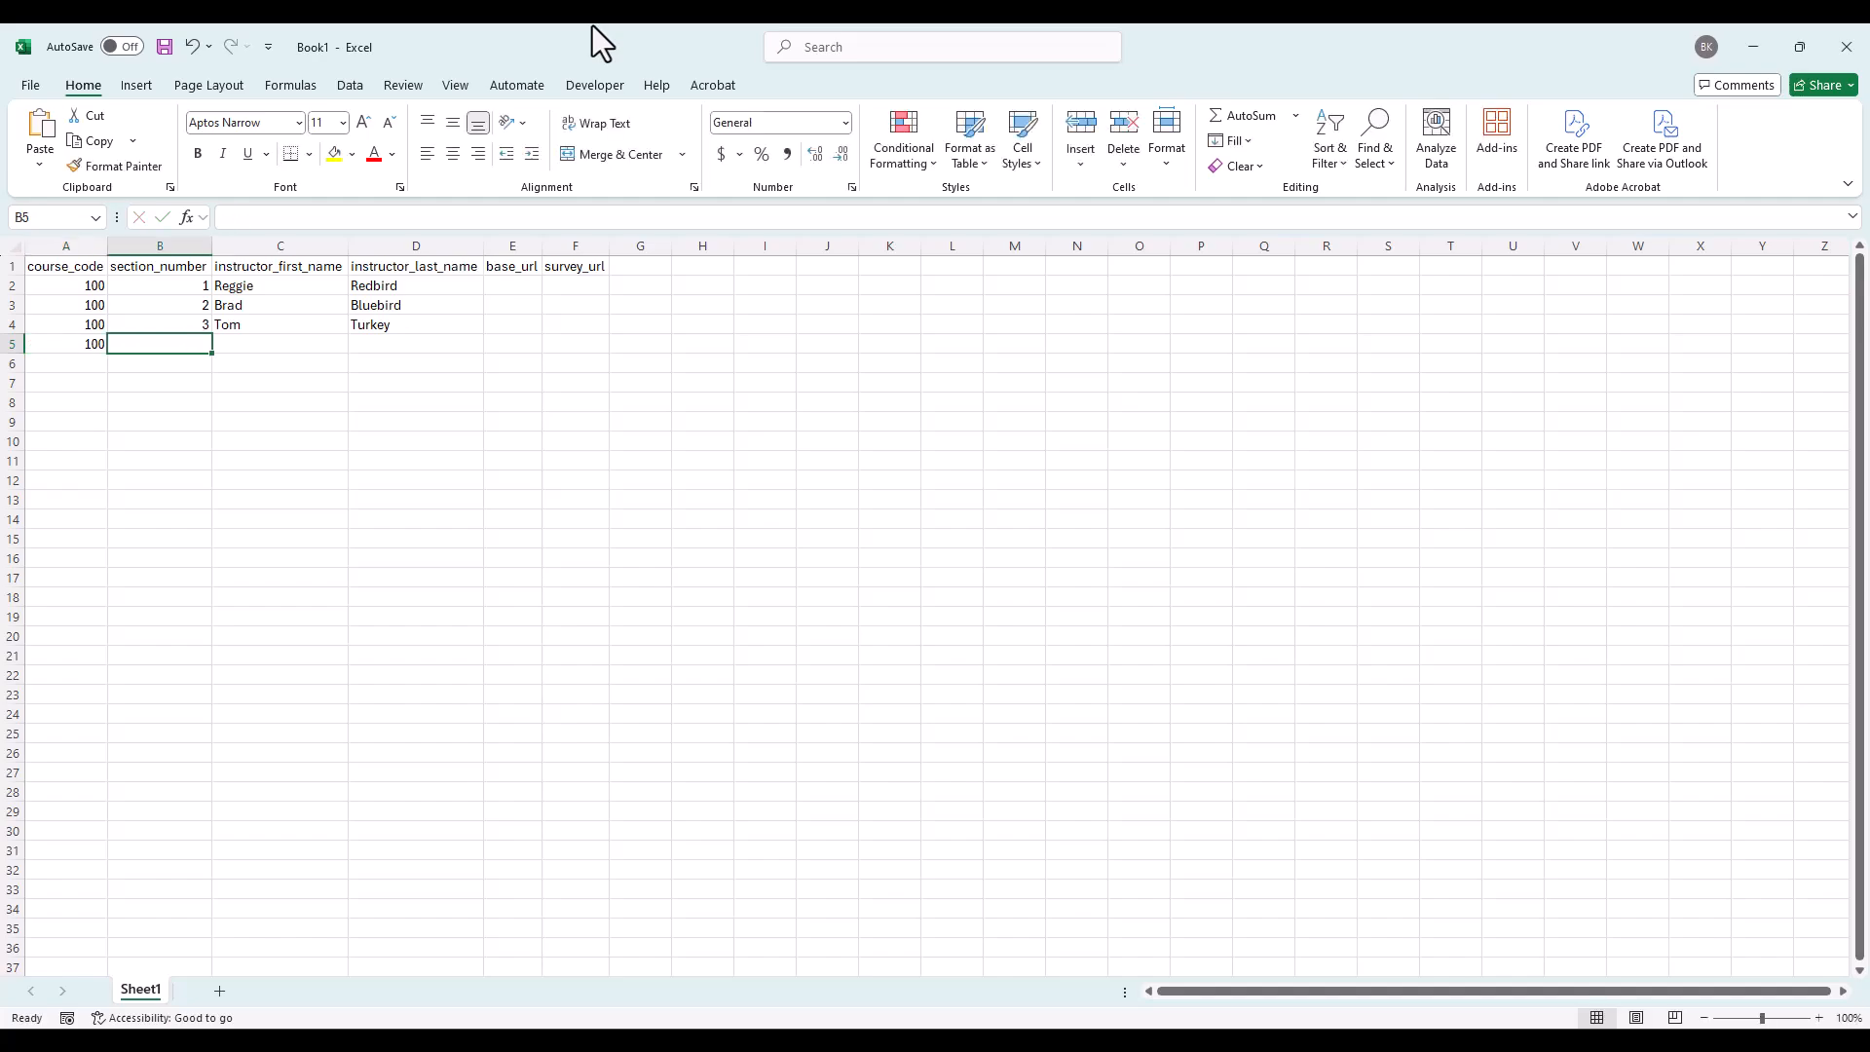
{"action": "type", "text": "4"}
{"action": "key", "text": "Tab"}
{"action": "type", "text": "Stacy"}
{"action": "key", "text": "Tab"}
{"action": "type", "text": "Stork"}
{"action": "key", "text": "Return"}
Fill row 6 with course code 200, section number 1 and the instructor's first and last name
{"action": "type", "text": "200"}
{"action": "key", "text": "Tab"}
{"action": "type", "text": "1"}
{"action": "key", "text": "Tab"}
{"action": "type", "text": "Carla"}
{"action": "key", "text": "Tab"}
{"action": "type", "text": "Canary"}
{"action": "key", "text": "Return"}
Fill row 7 with course code 200, section number 2 and the instructor's first and last name
{"action": "type", "text": "200"}
{"action": "key", "text": "Tab"}
{"action": "type", "text": "2"}
{"action": "key", "text": "Tab"}
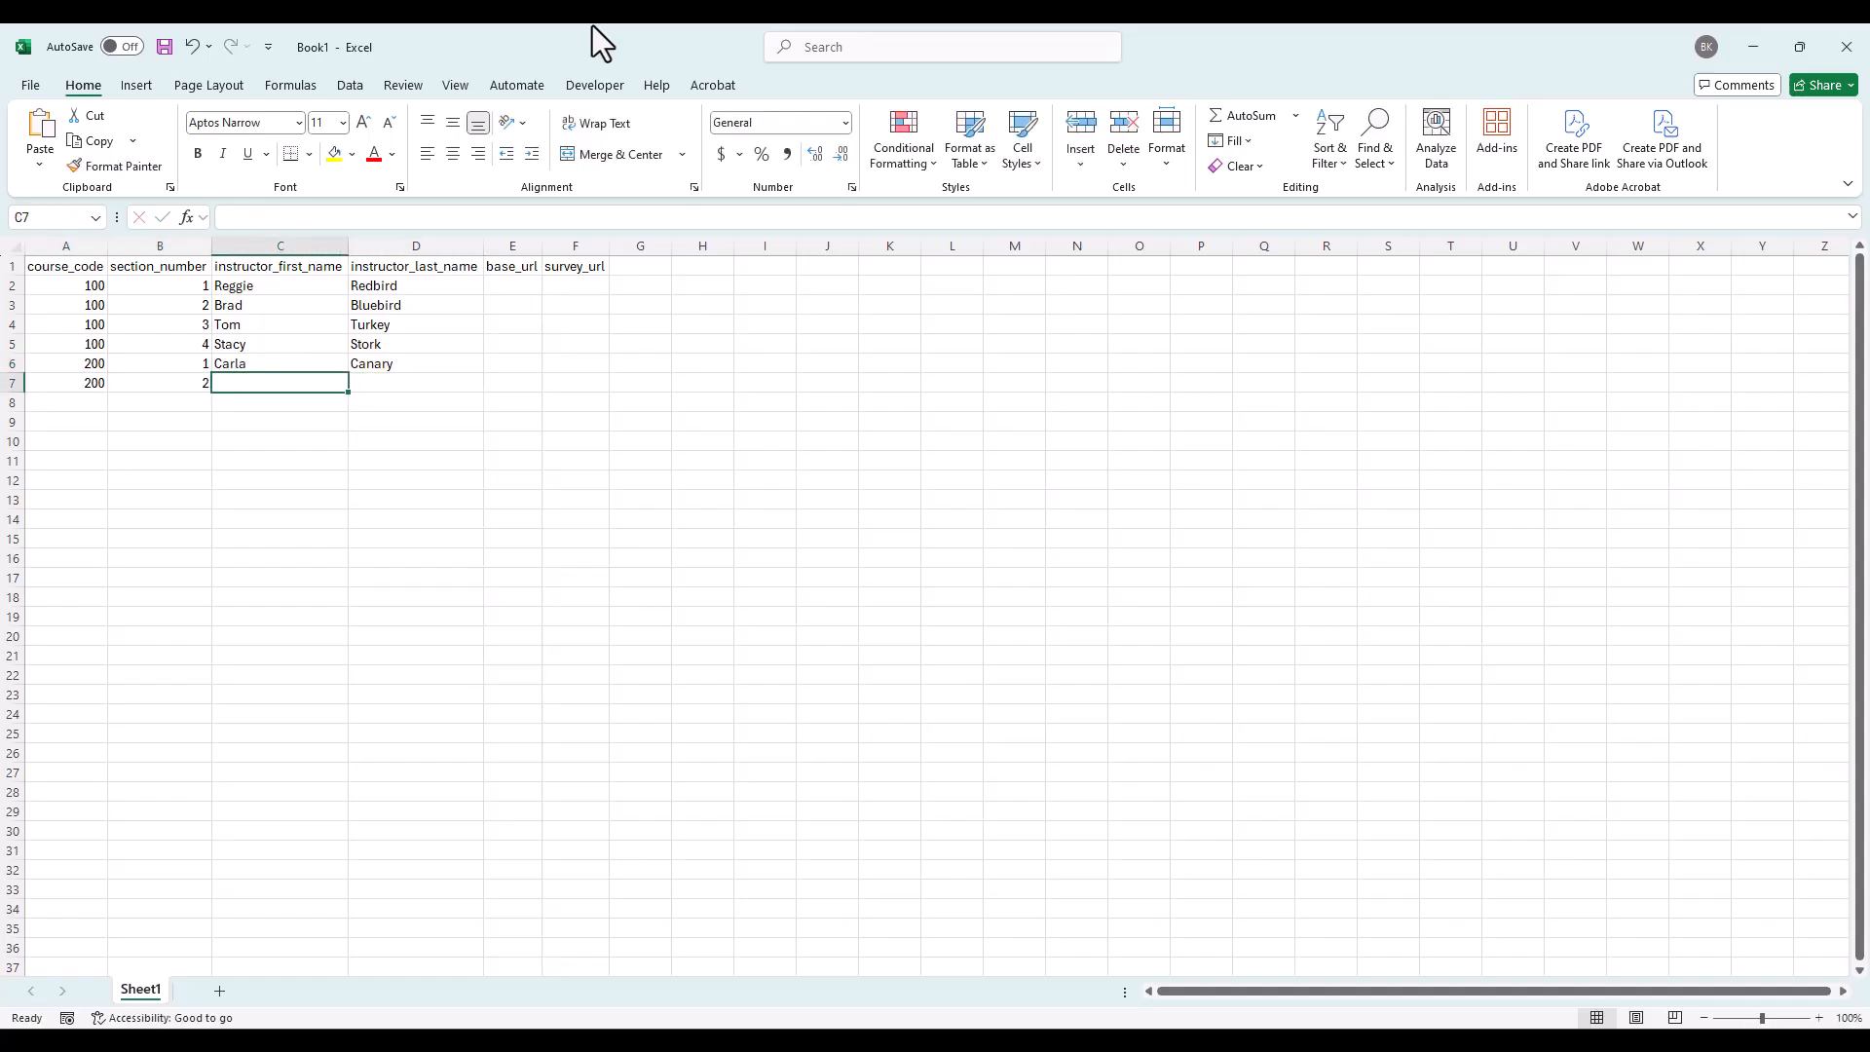
{"action": "type", "text": "Finley"}
{"action": "key", "text": "Tab"}
{"action": "type", "text": "Flamingo"}
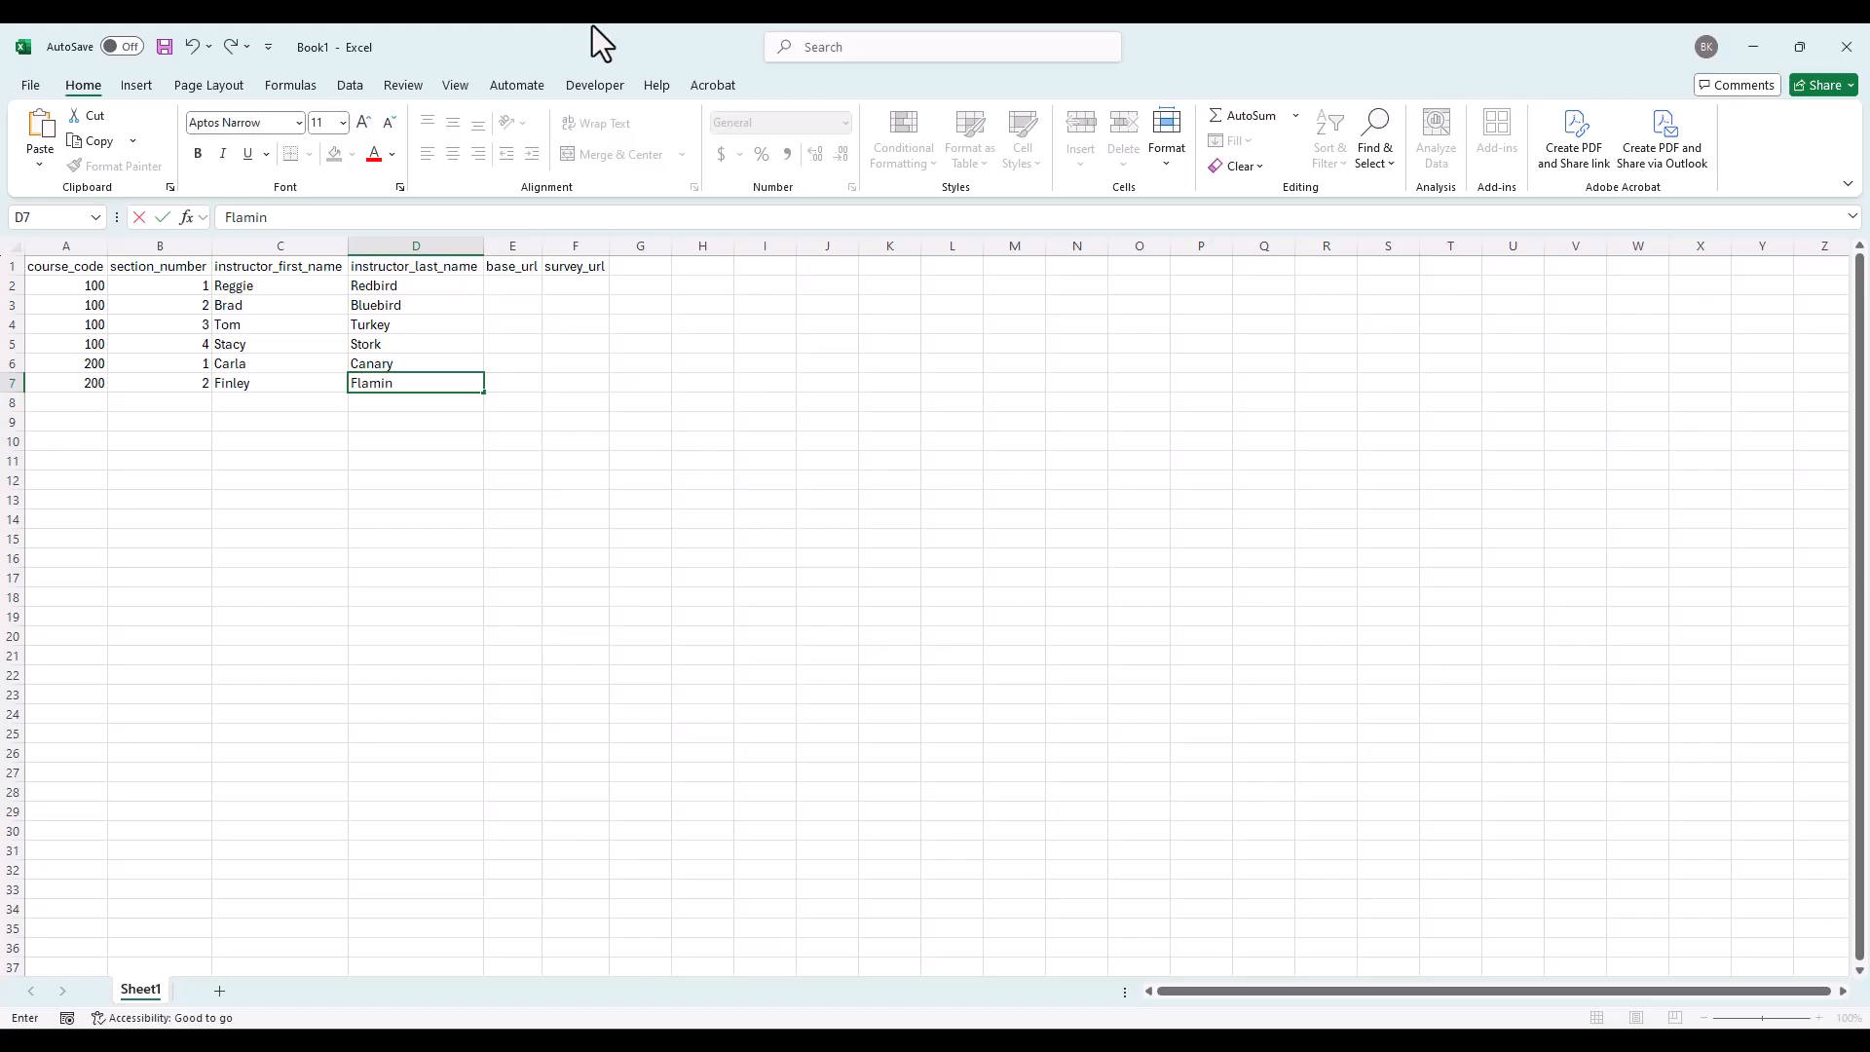
{"action": "key", "text": "Return"}
Switch to Firefox, go to illinoisstate.pdx1.qualtrics.com and open the English Class Evaluation survey
{"action": "left_click", "coordinate": [1754, 47]}
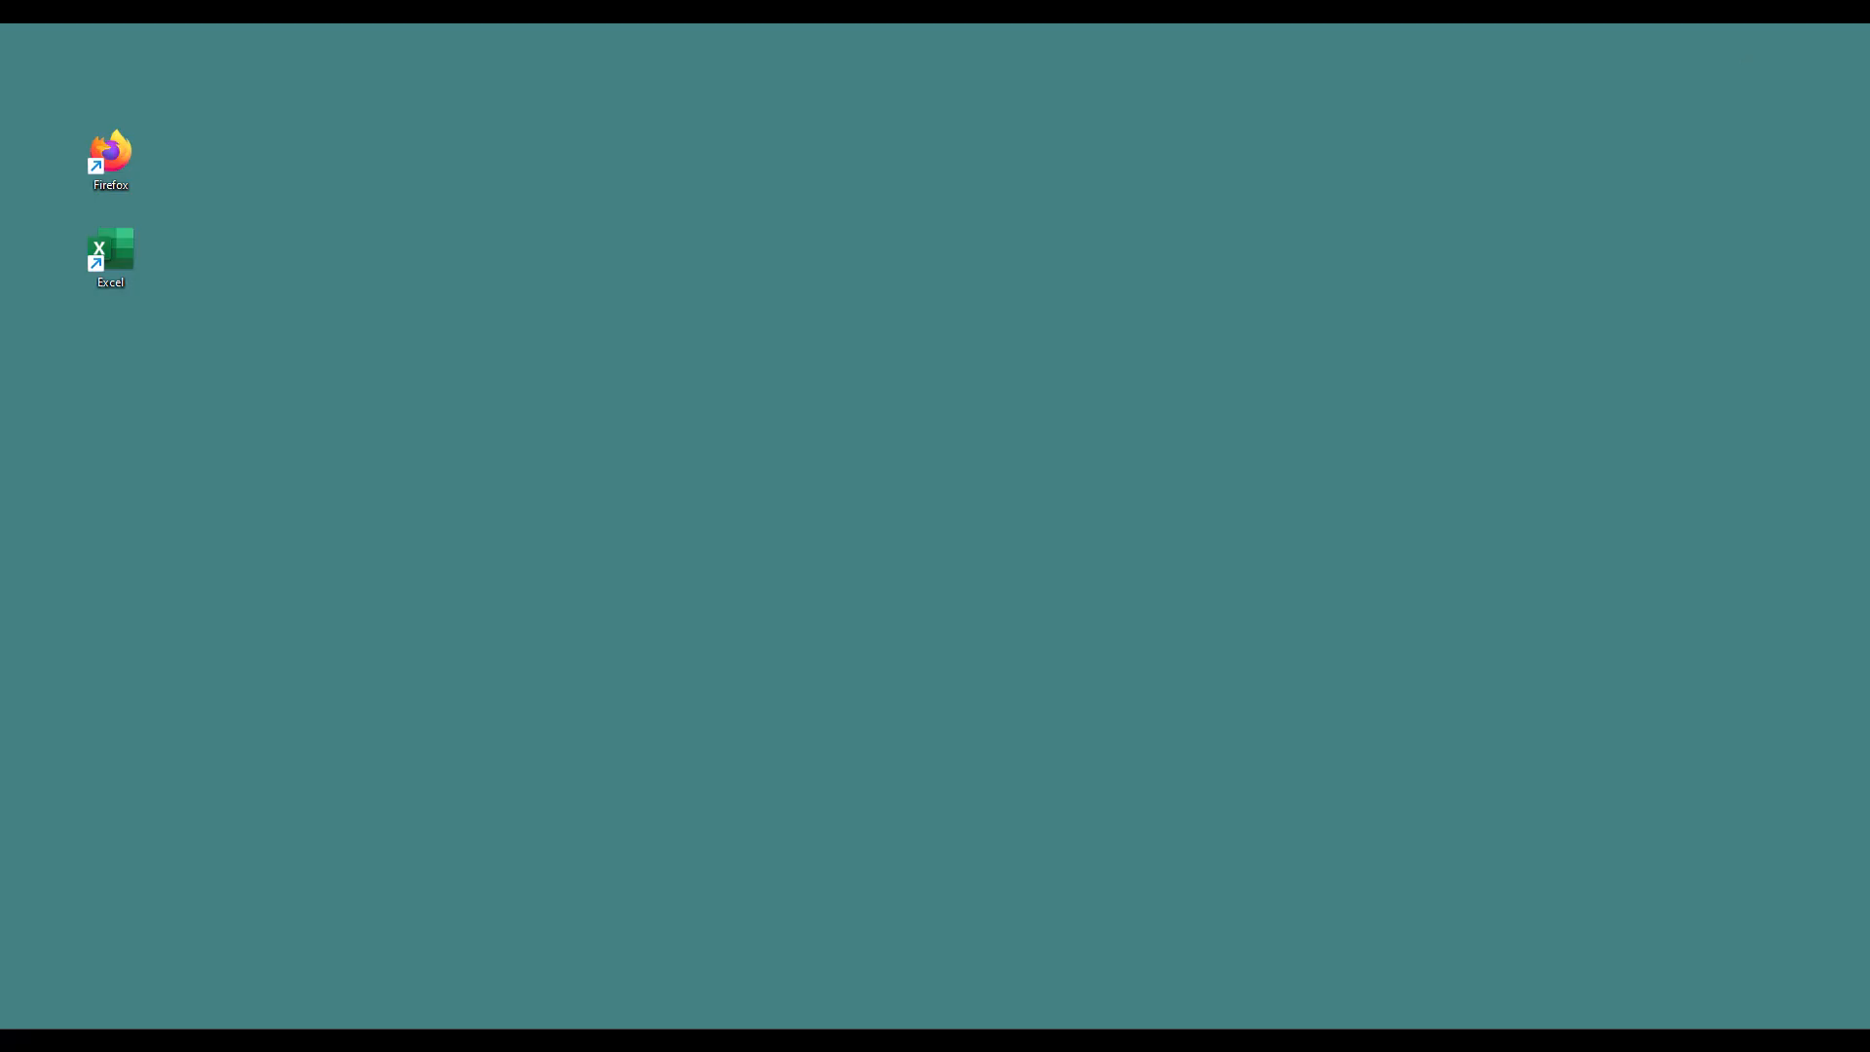
{"action": "double_click", "coordinate": [128, 175]}
{"action": "left_click", "coordinate": [1058, 247]}
{"action": "left_click", "coordinate": [676, 86]}
{"action": "type", "text": "illinoisstate.pdx1.qualtrics.com"}
{"action": "key", "text": "Return"}
{"action": "left_click", "coordinate": [234, 474]}
Copy the survey's anonymous link from its distributions and paste it into base_url cell E2 of the Excel workbook
{"action": "left_click", "coordinate": [292, 178]}
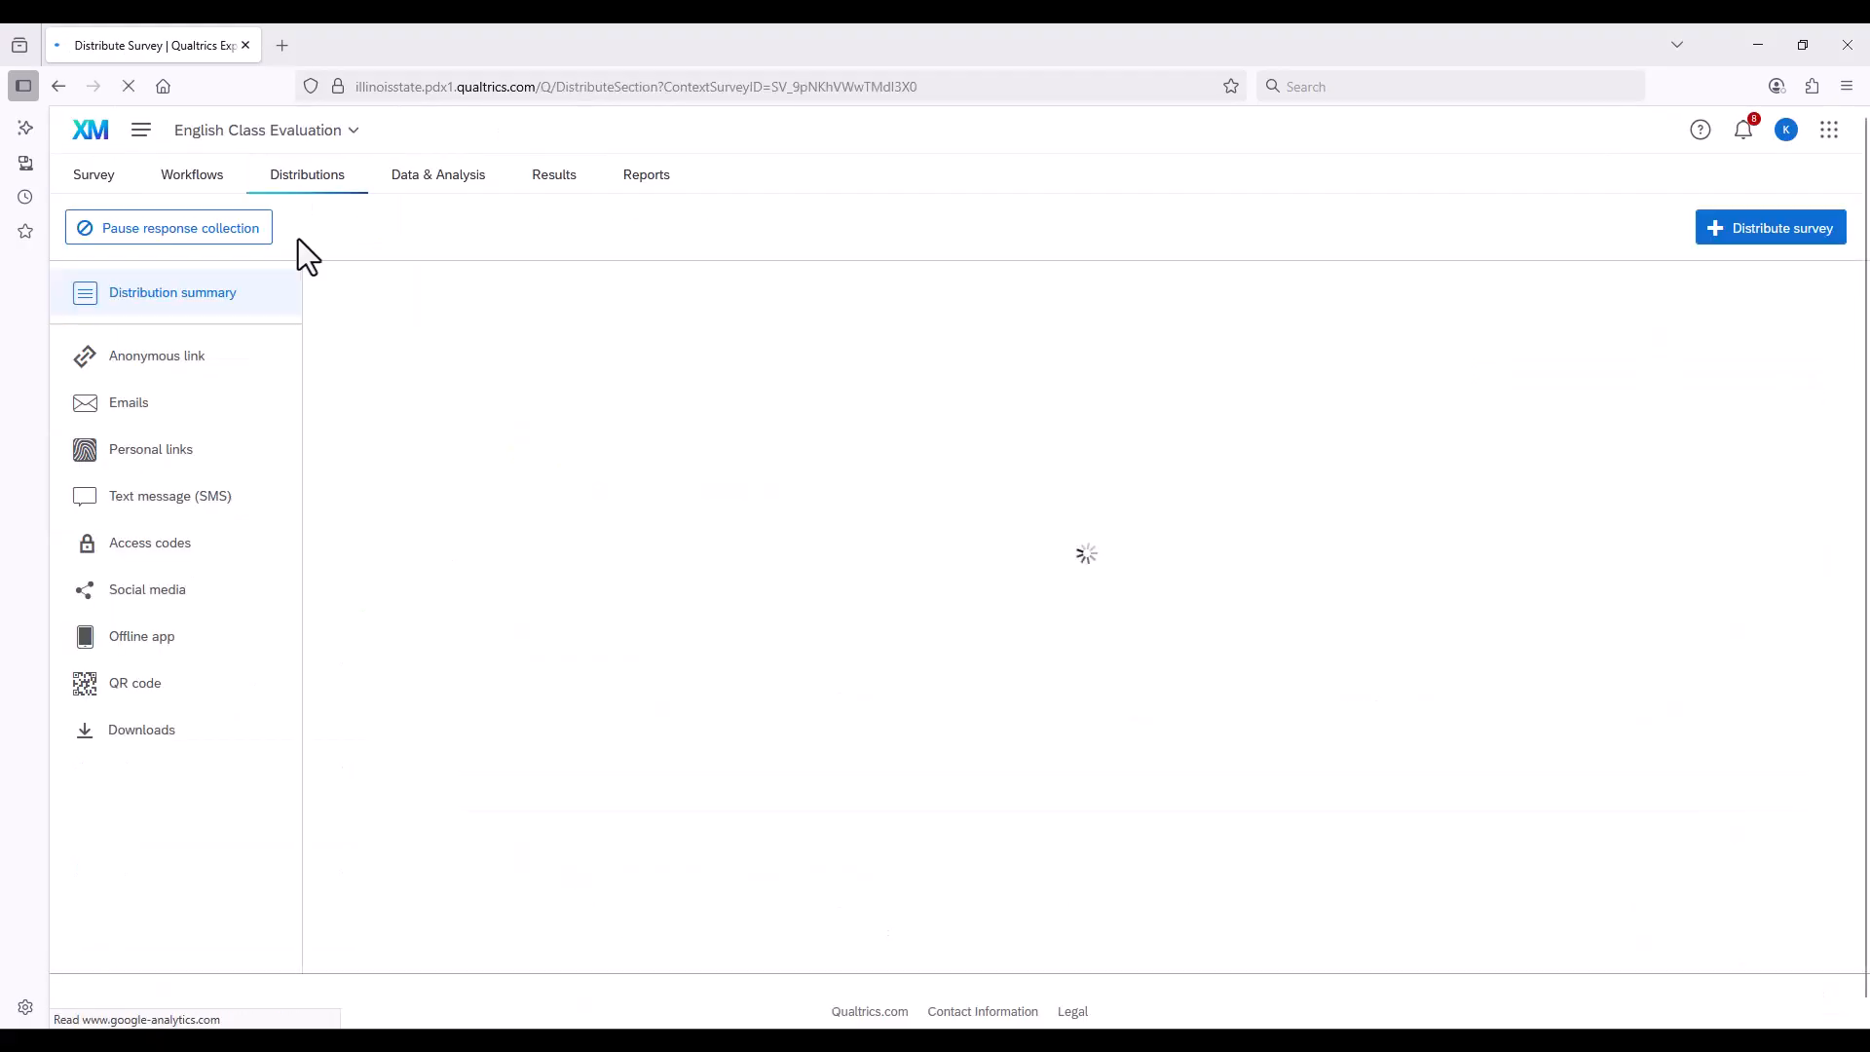
{"action": "left_click", "coordinate": [829, 465]}
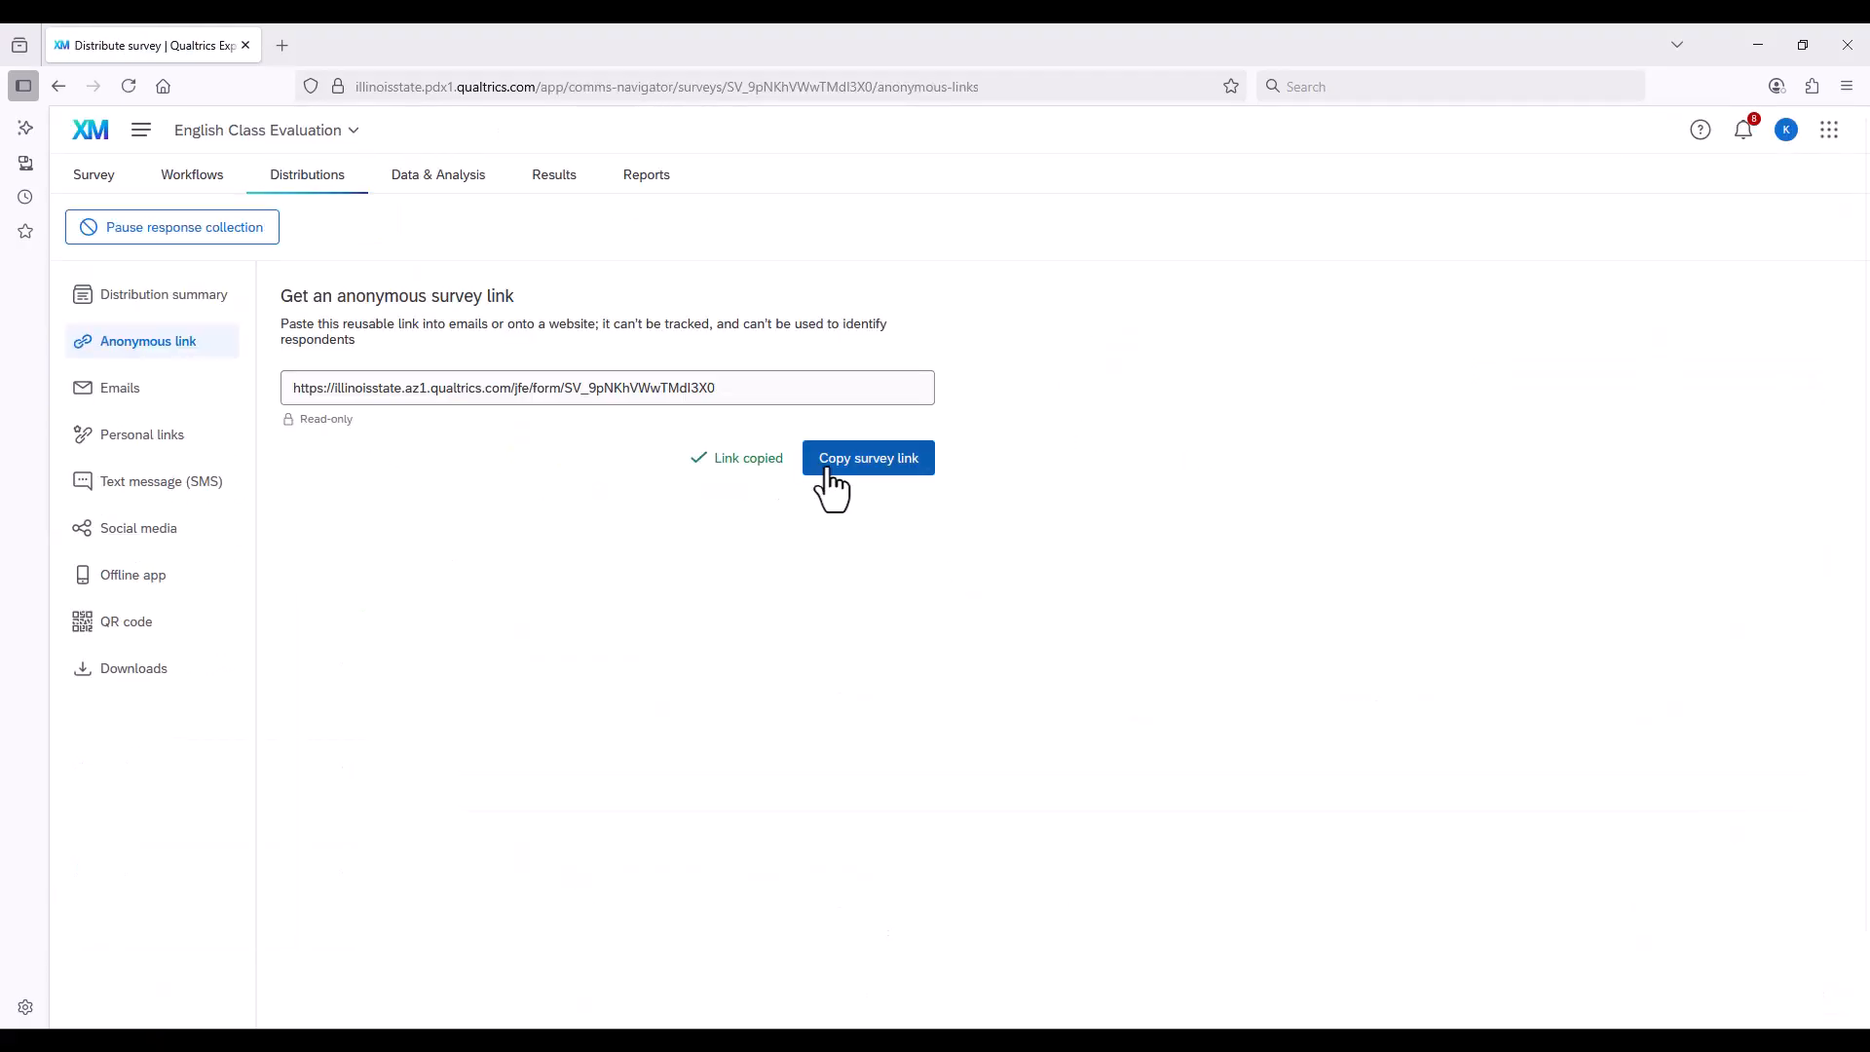
{"action": "mouse_move", "coordinate": [507, 1044]}
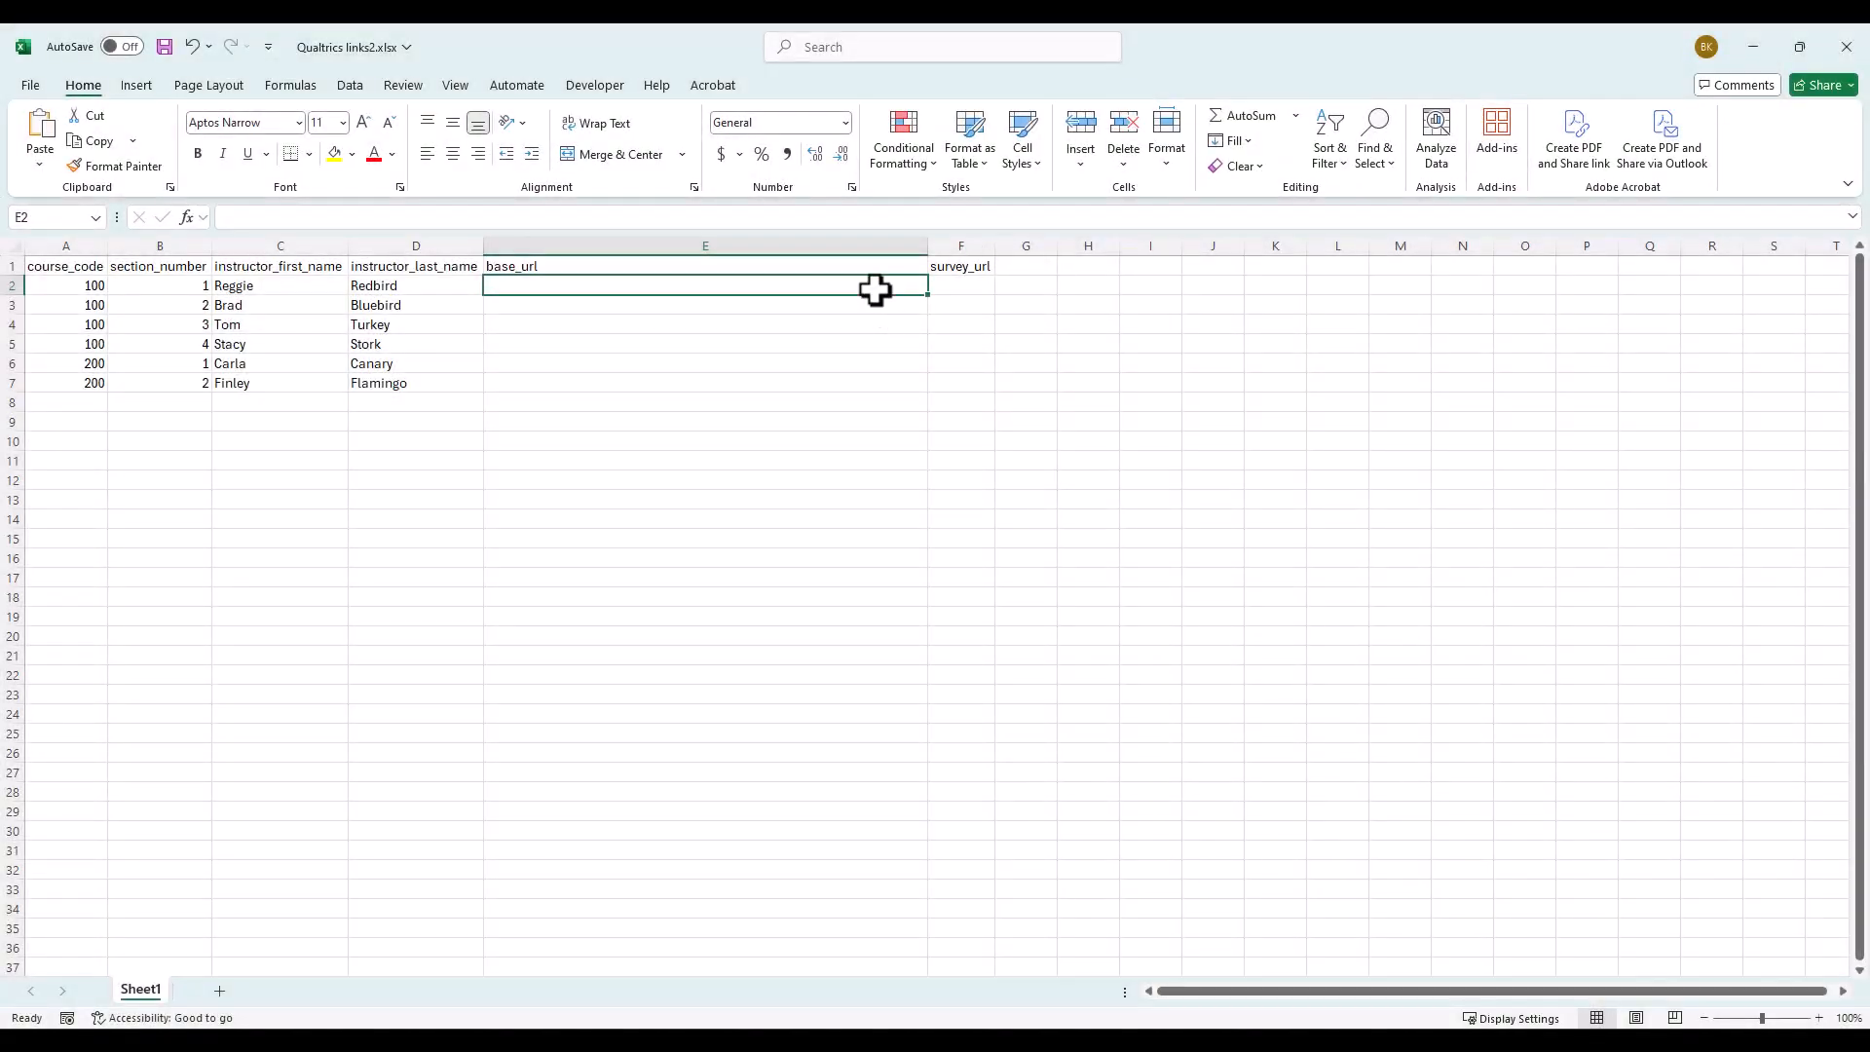
{"action": "right_click", "coordinate": [874, 289]}
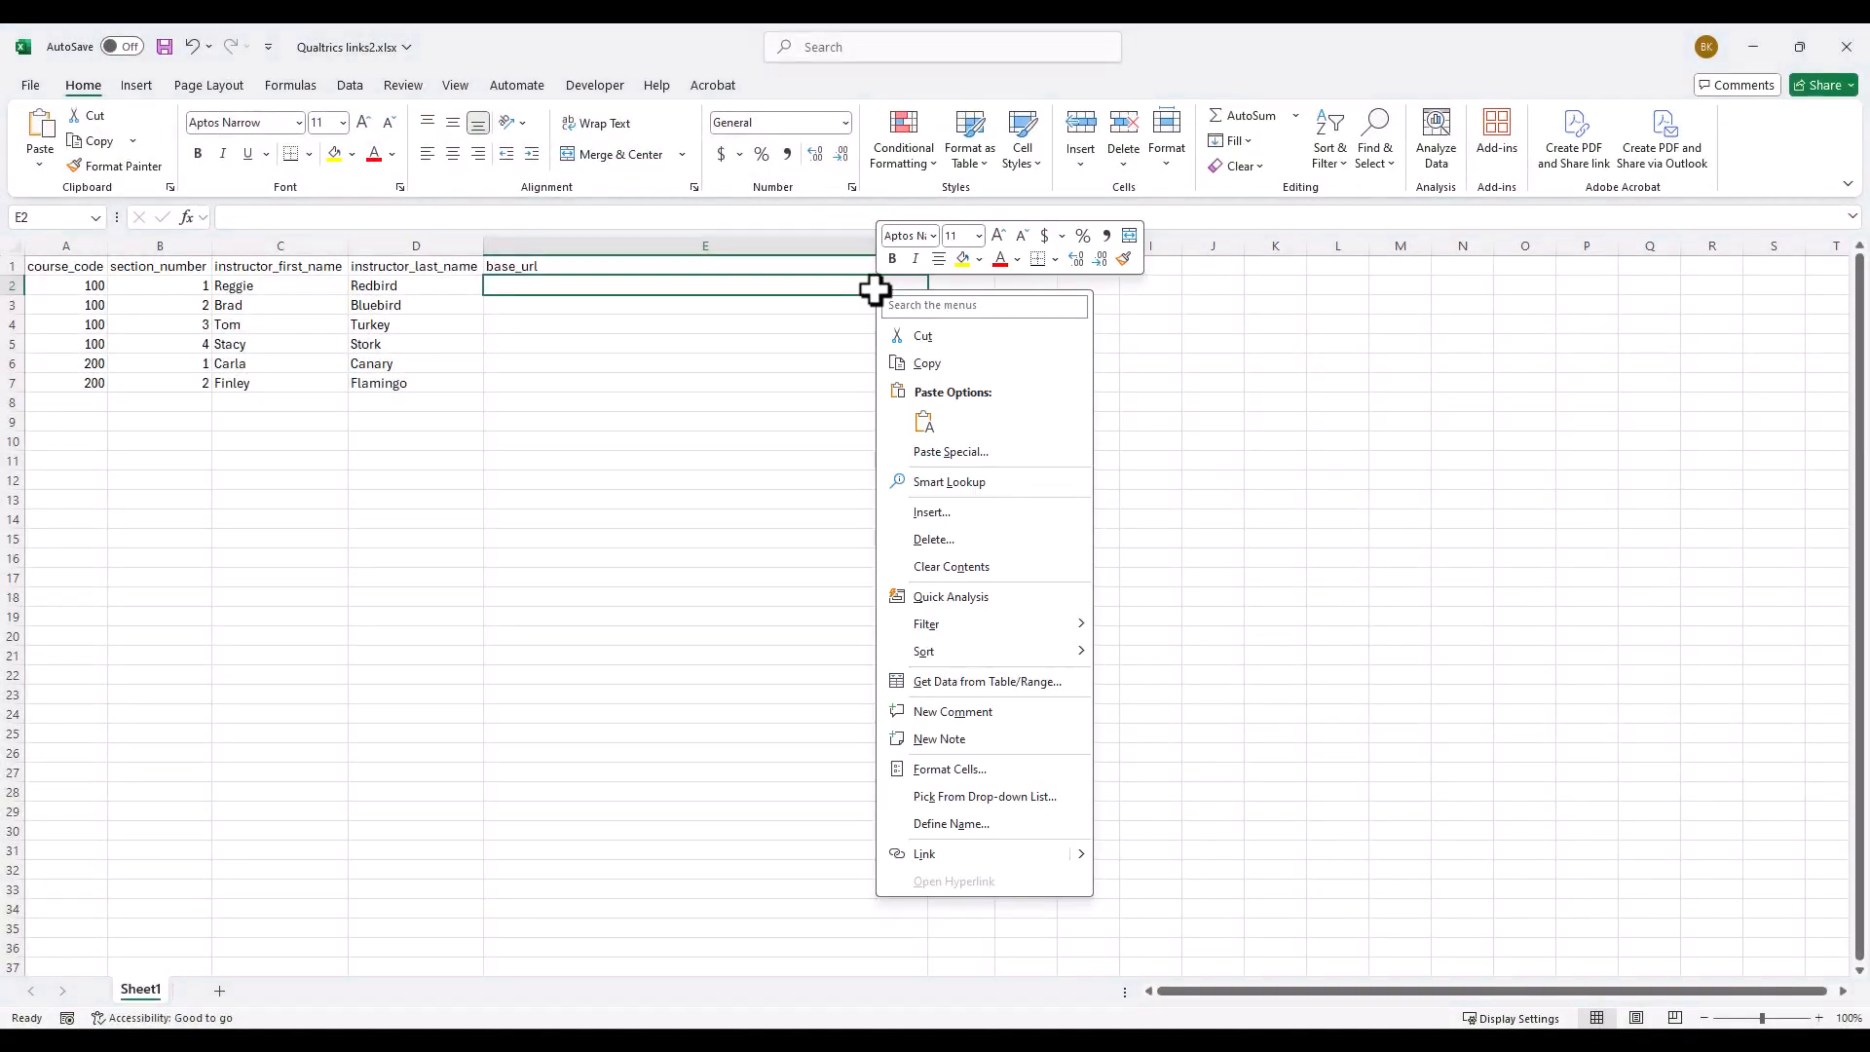
{"action": "left_click", "coordinate": [921, 419]}
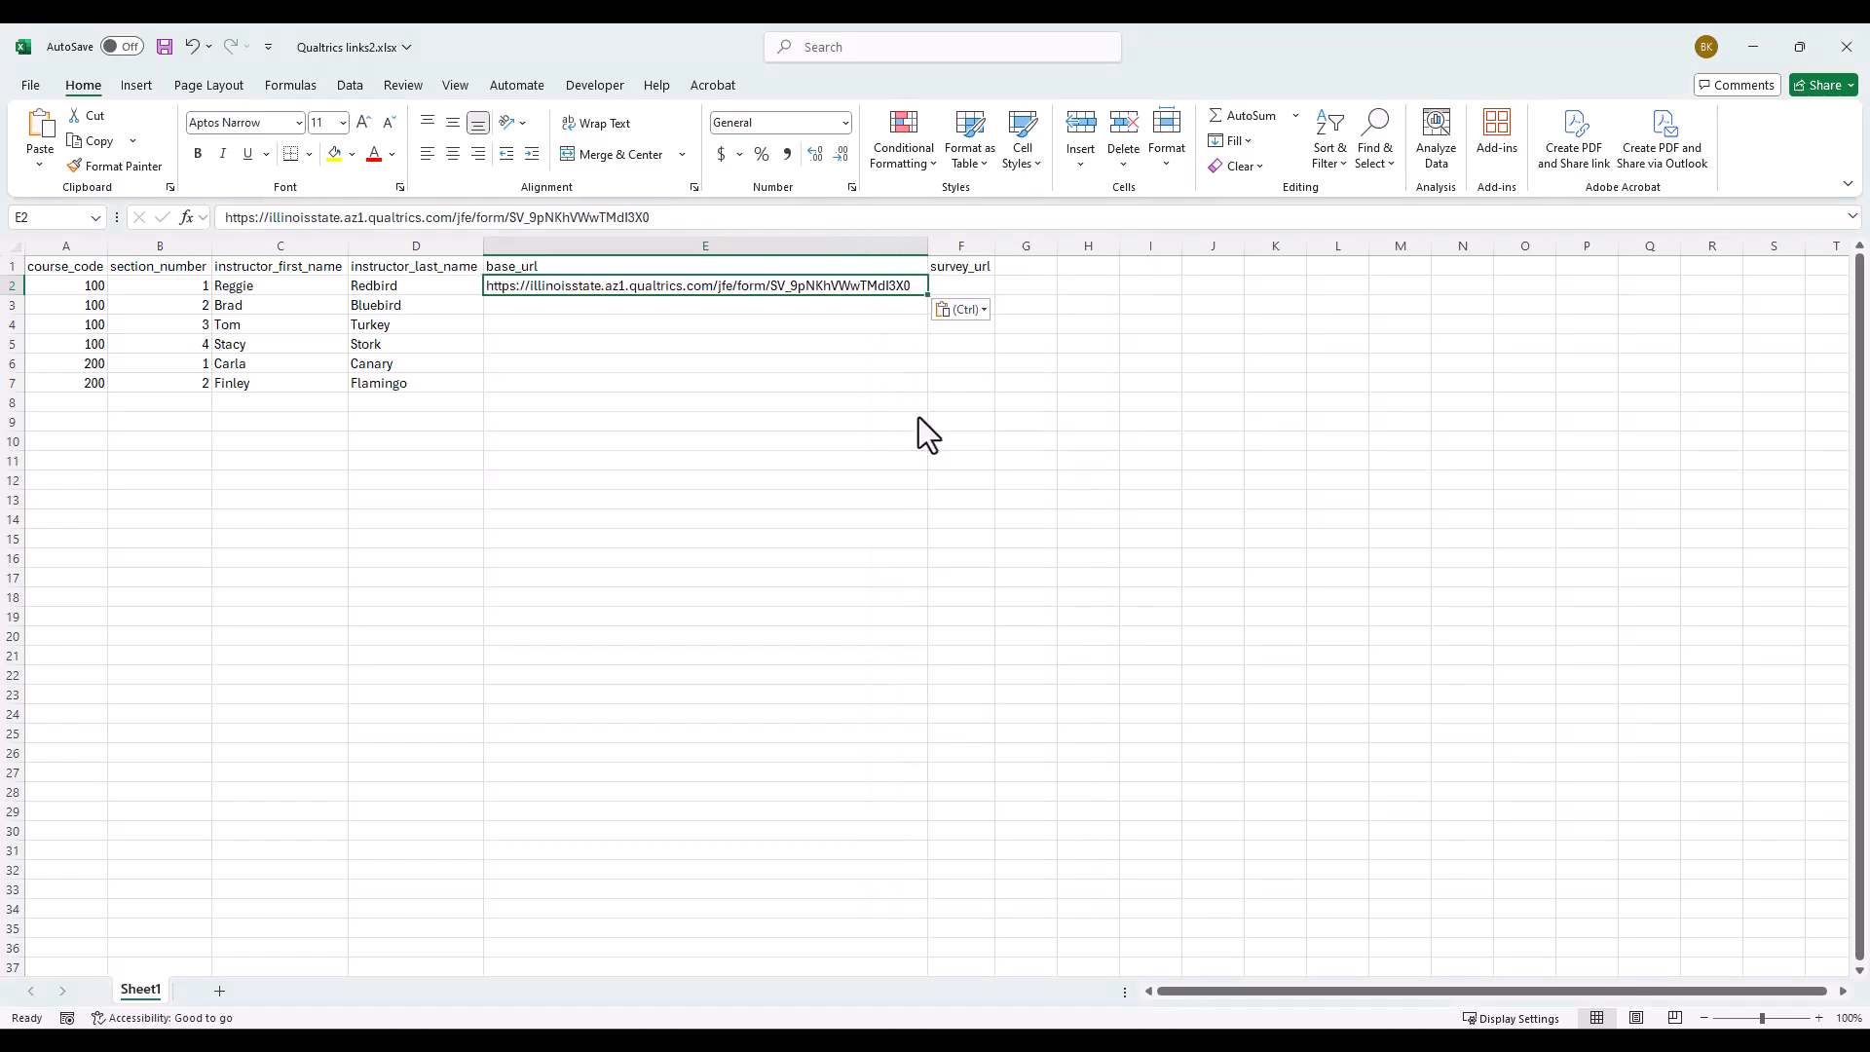
Copy the base URL from E2 into E3:E7
{"action": "right_click", "coordinate": [845, 286]}
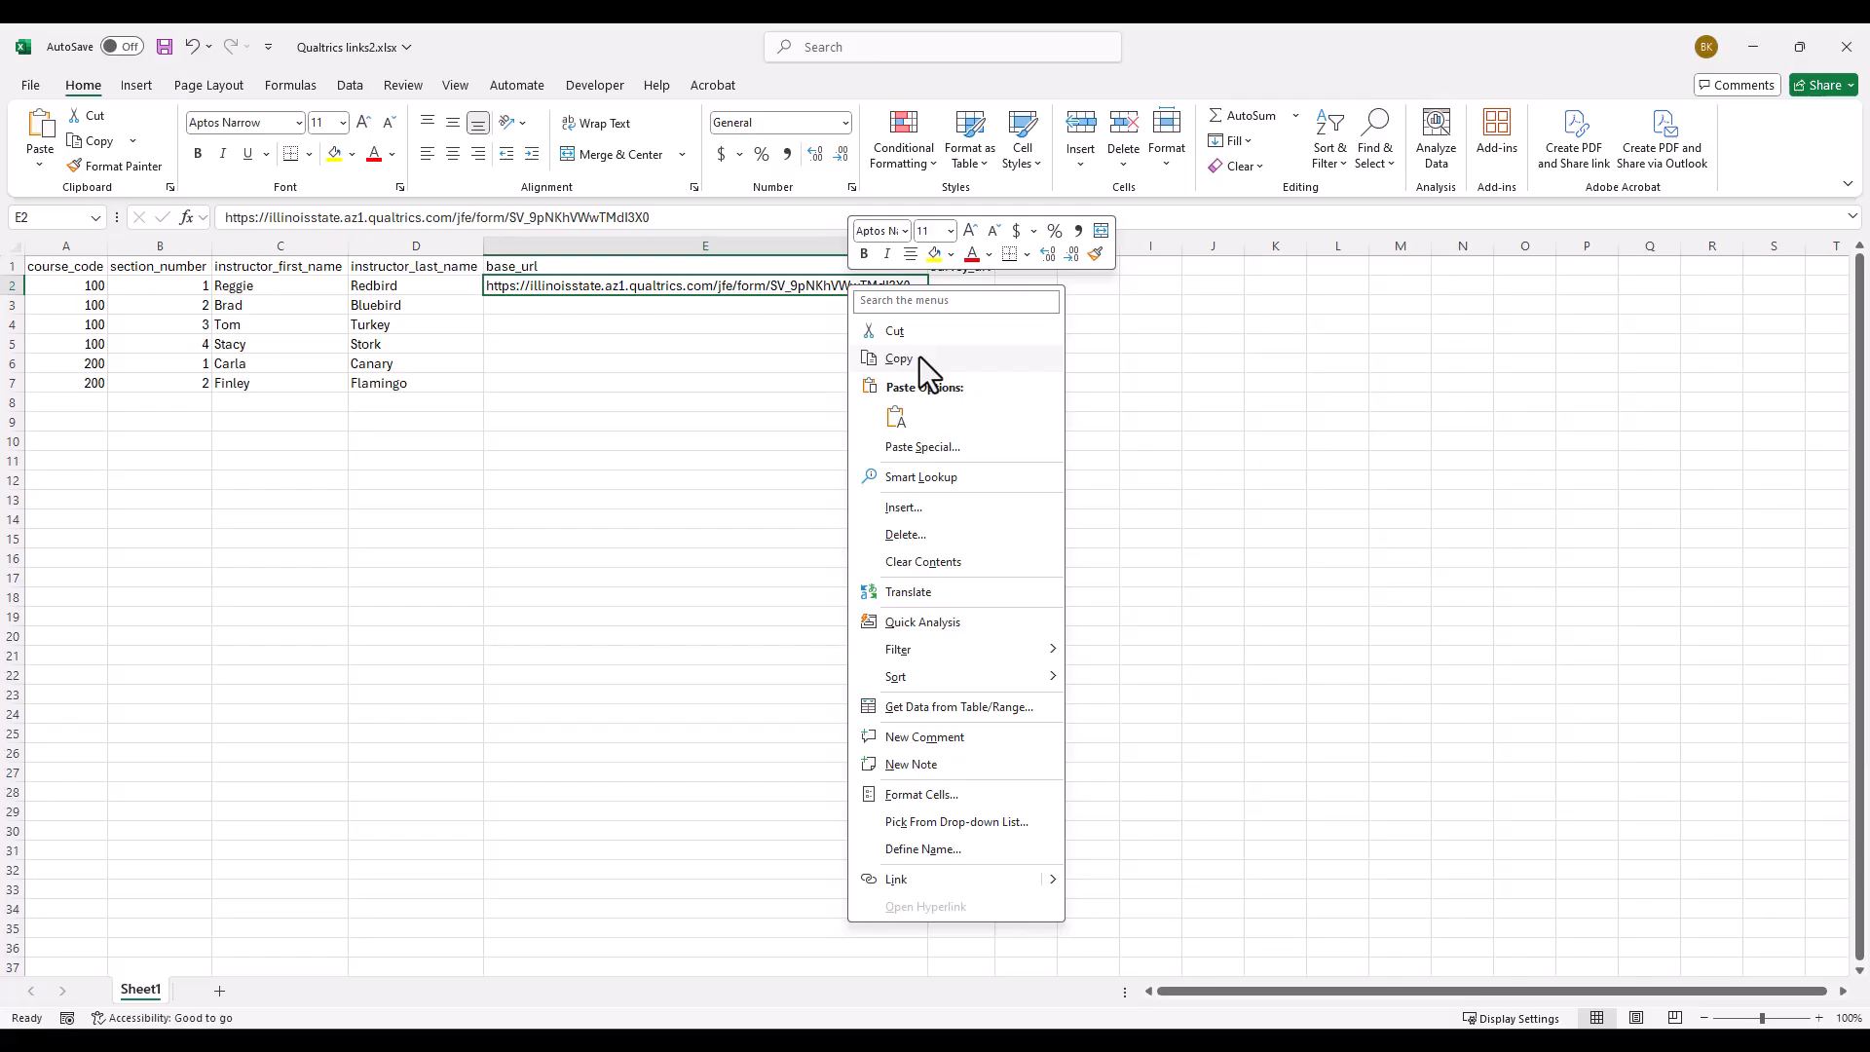
{"action": "left_click", "coordinate": [919, 357]}
{"action": "left_click_drag", "start_coordinate": [834, 306], "coordinate": [823, 381]}
{"action": "right_click", "coordinate": [818, 339]}
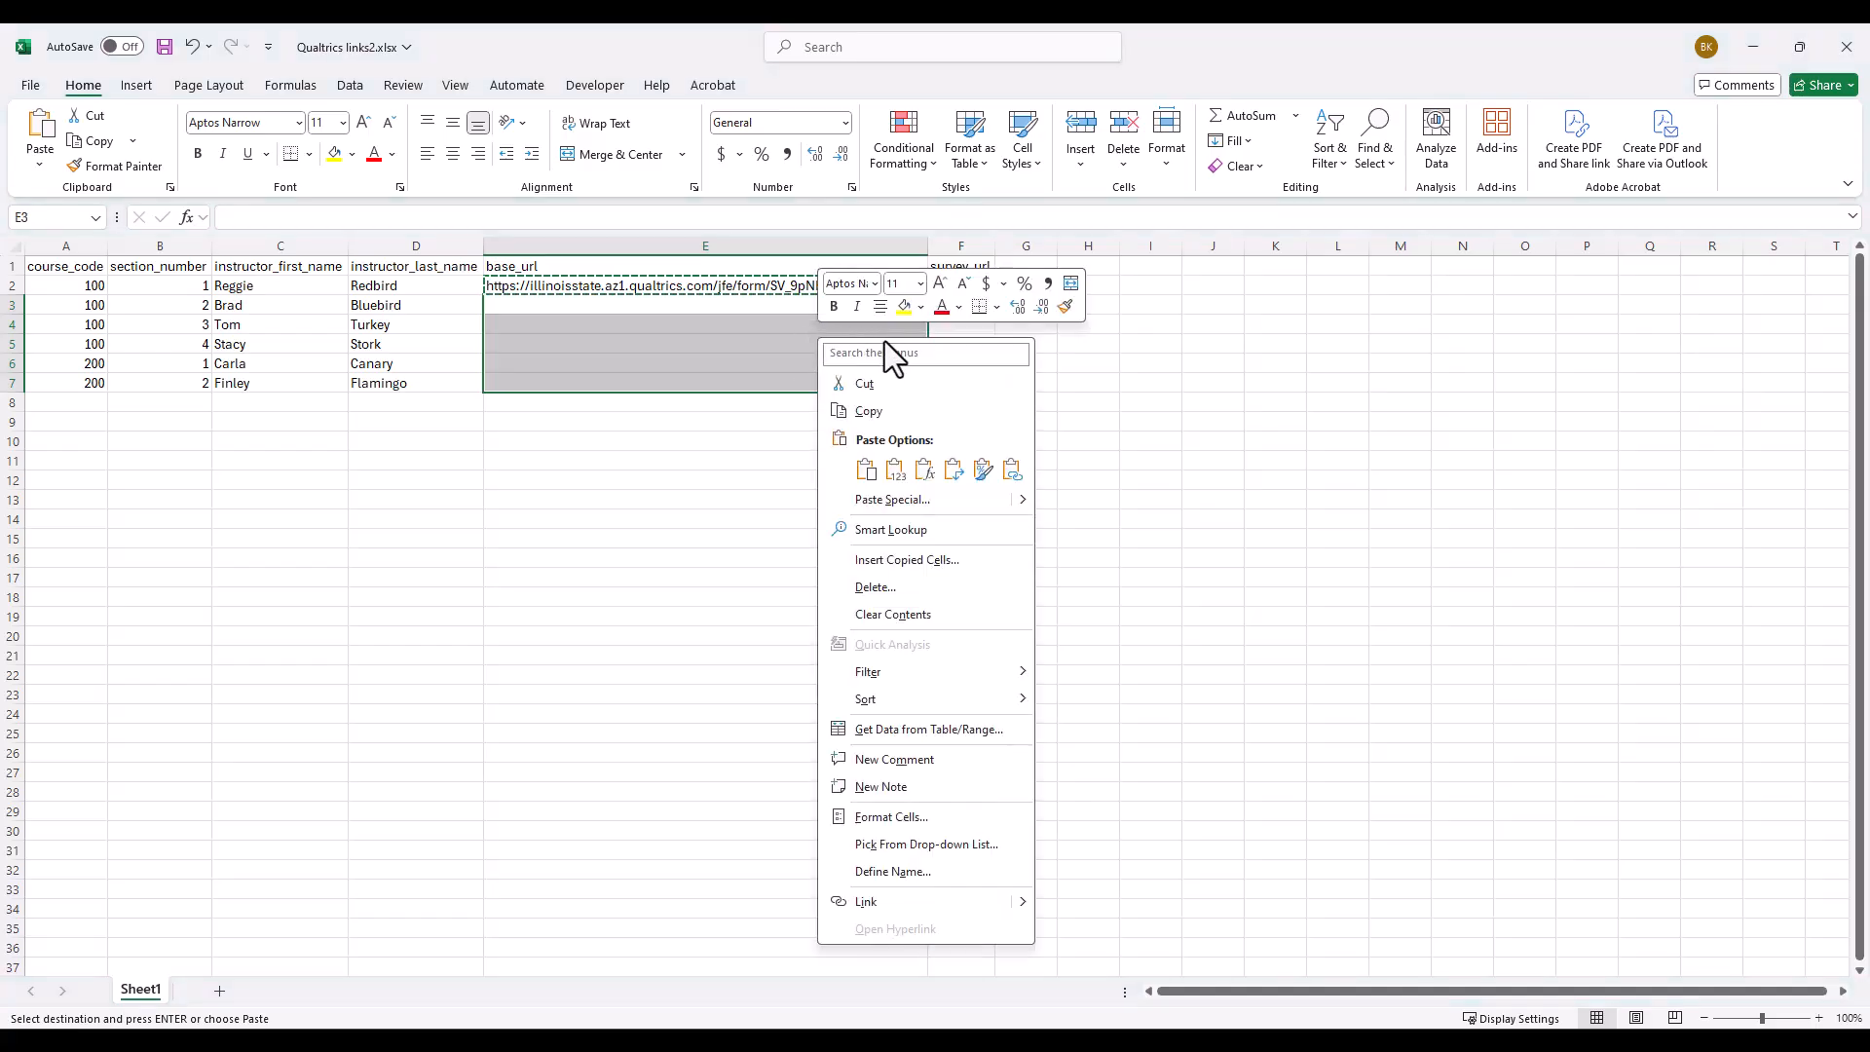
{"action": "left_click", "coordinate": [866, 470]}
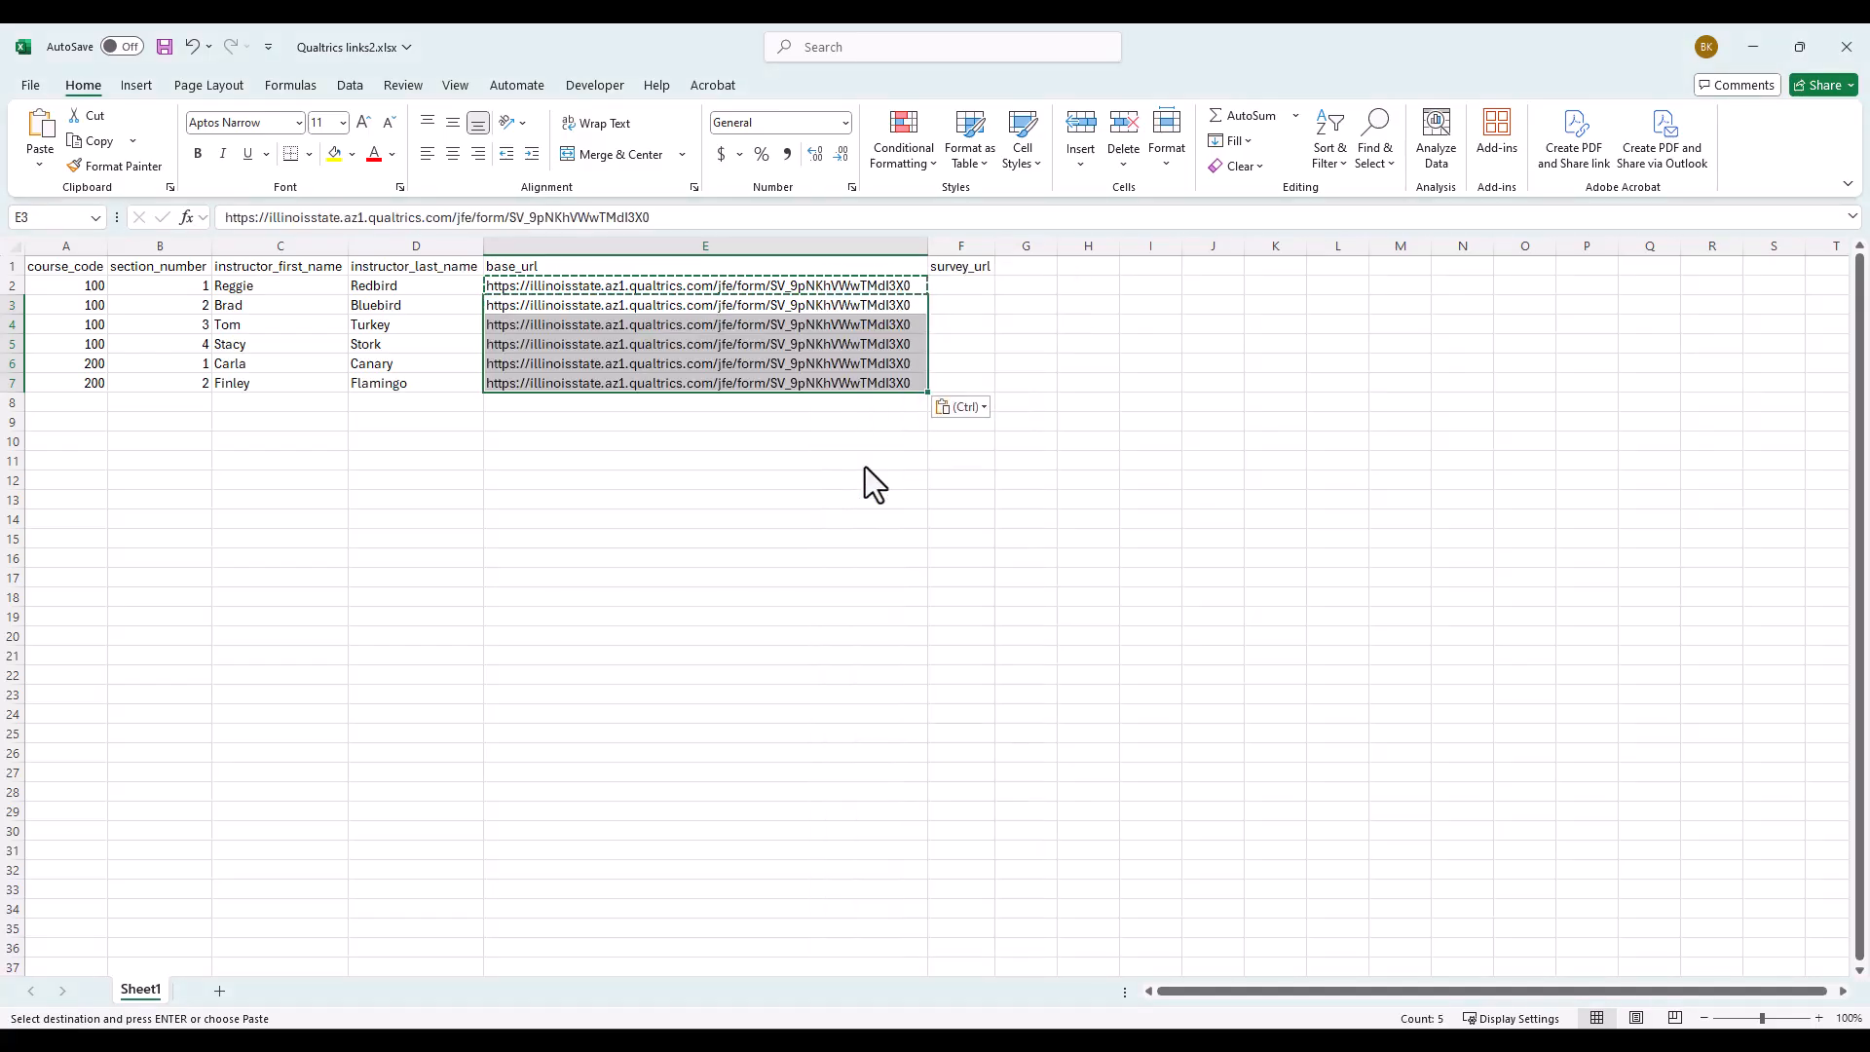
{"action": "left_click", "coordinate": [866, 466]}
{"action": "key", "text": "Escape"}
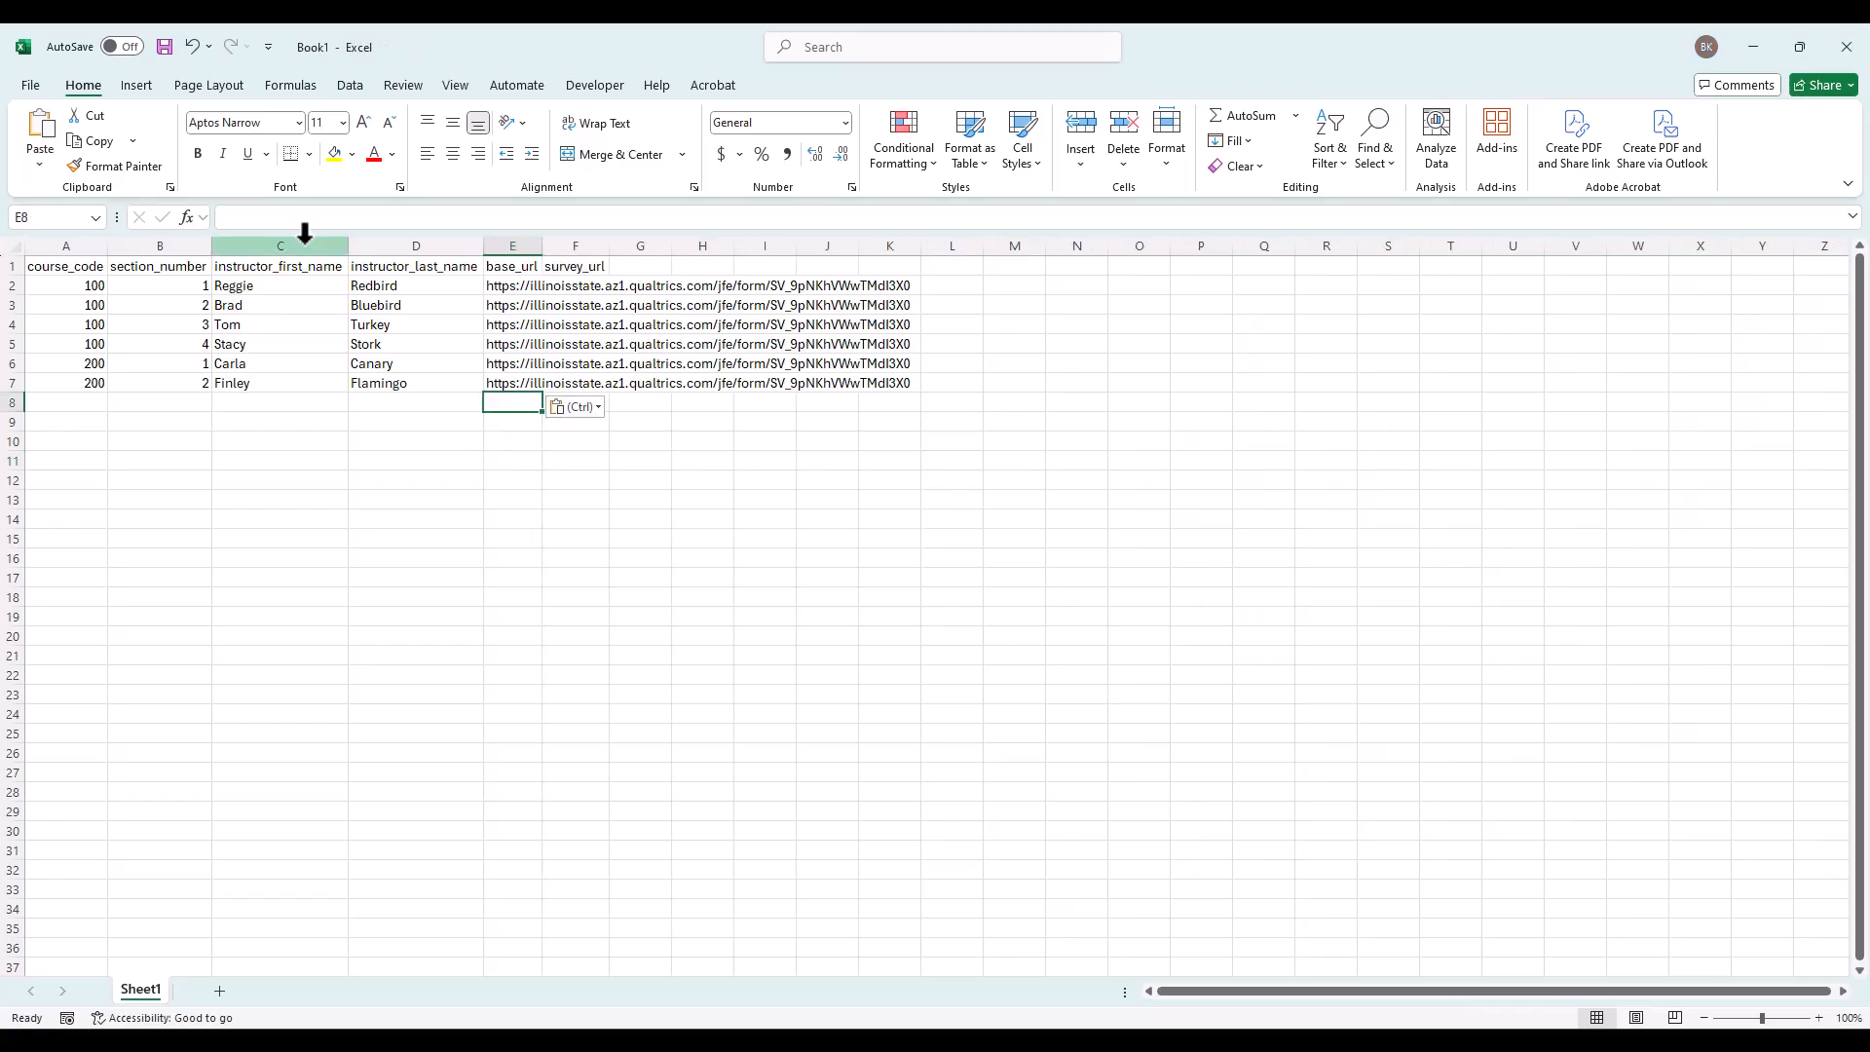
Clear C1:D7 and enter the new headers instructor_id_number in C1 and instructor_name in D1
{"action": "left_click_drag", "start_coordinate": [283, 267], "coordinate": [419, 383]}
{"action": "key", "text": "Delete"}
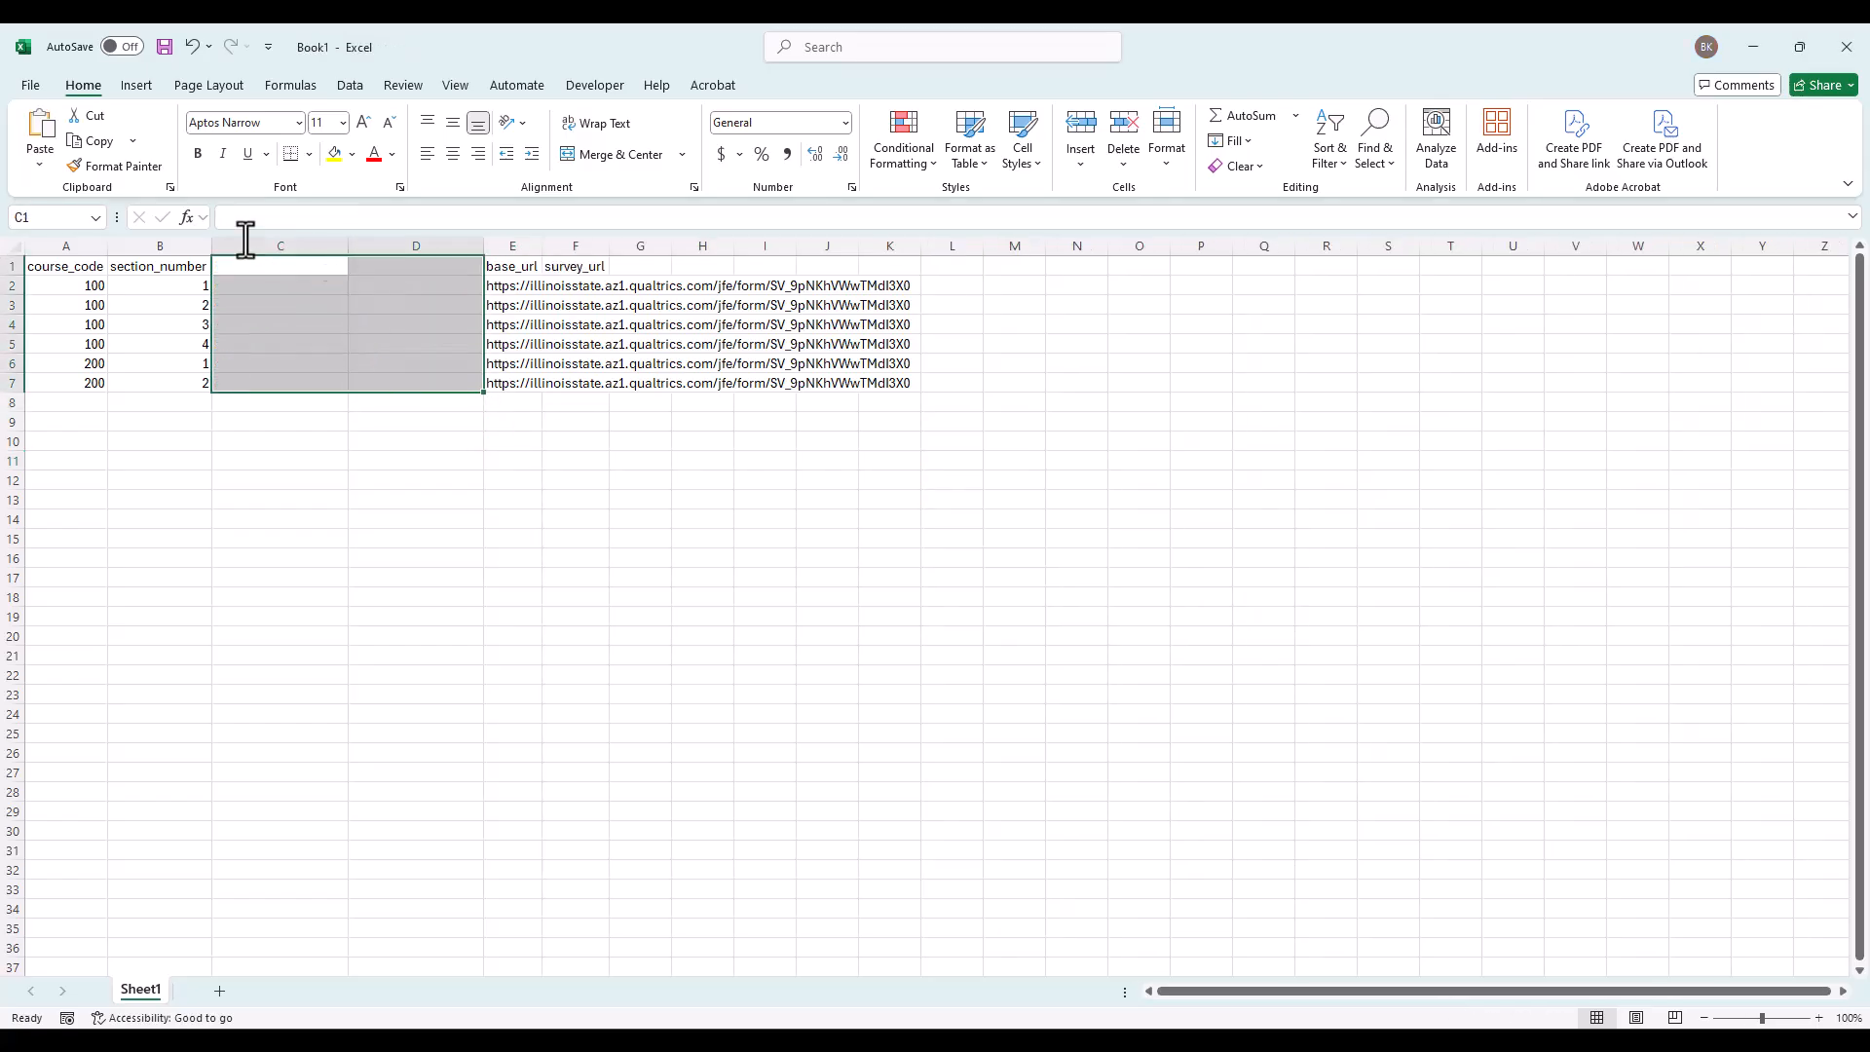
{"action": "left_click", "coordinate": [261, 269]}
{"action": "type", "text": "instructor"}
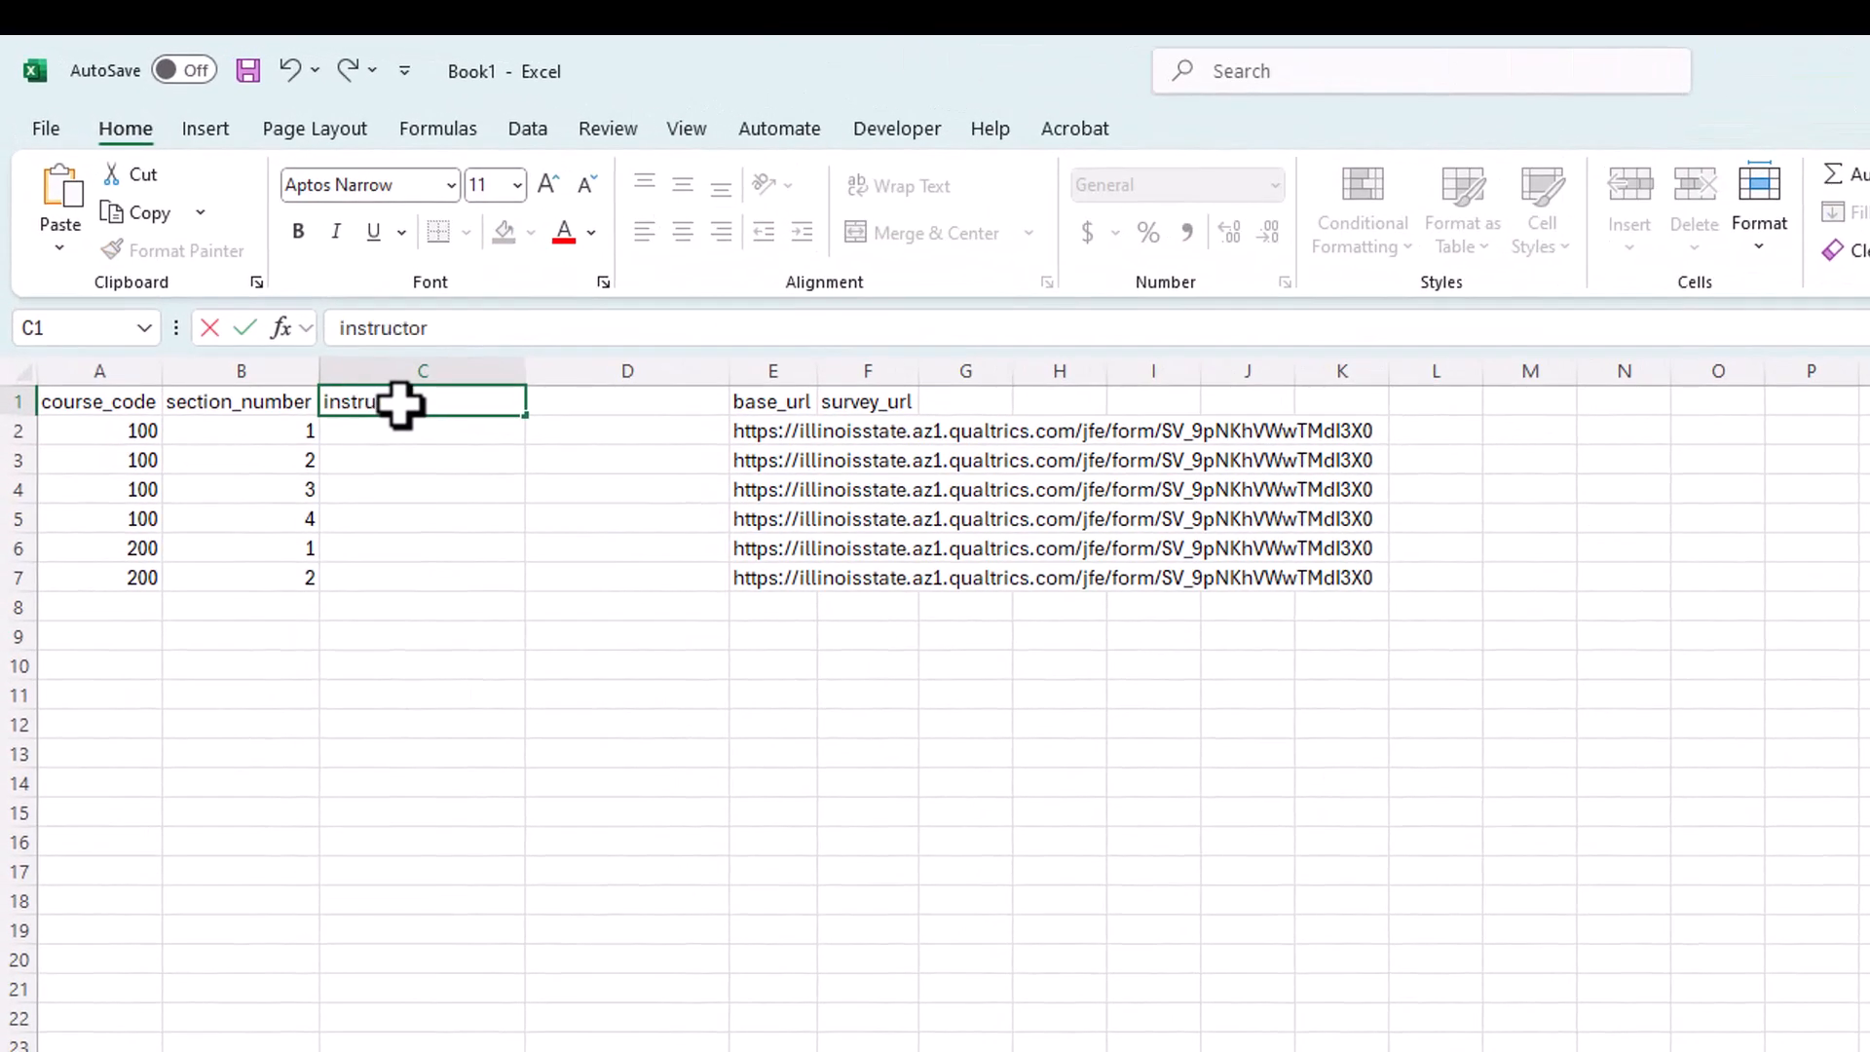
{"action": "type", "text": "_id_number"}
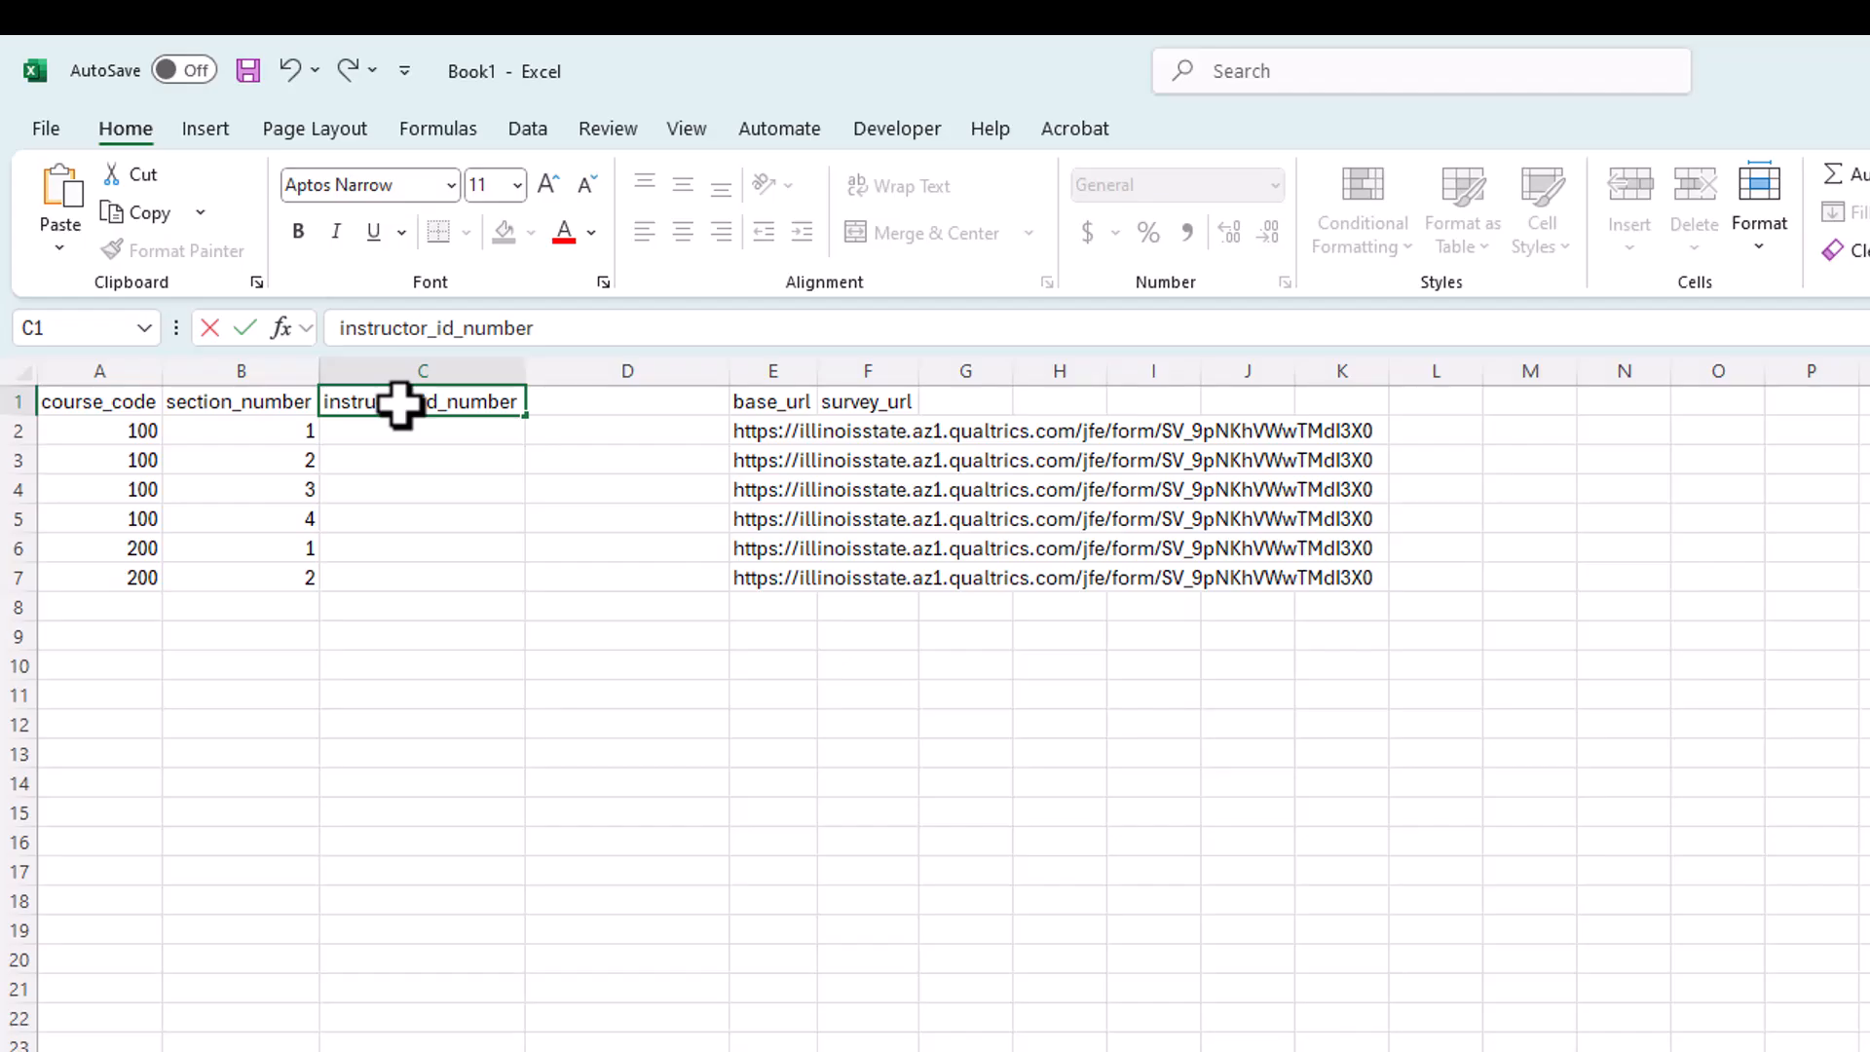
{"action": "key", "text": "Tab"}
{"action": "type", "text": "instructo"}
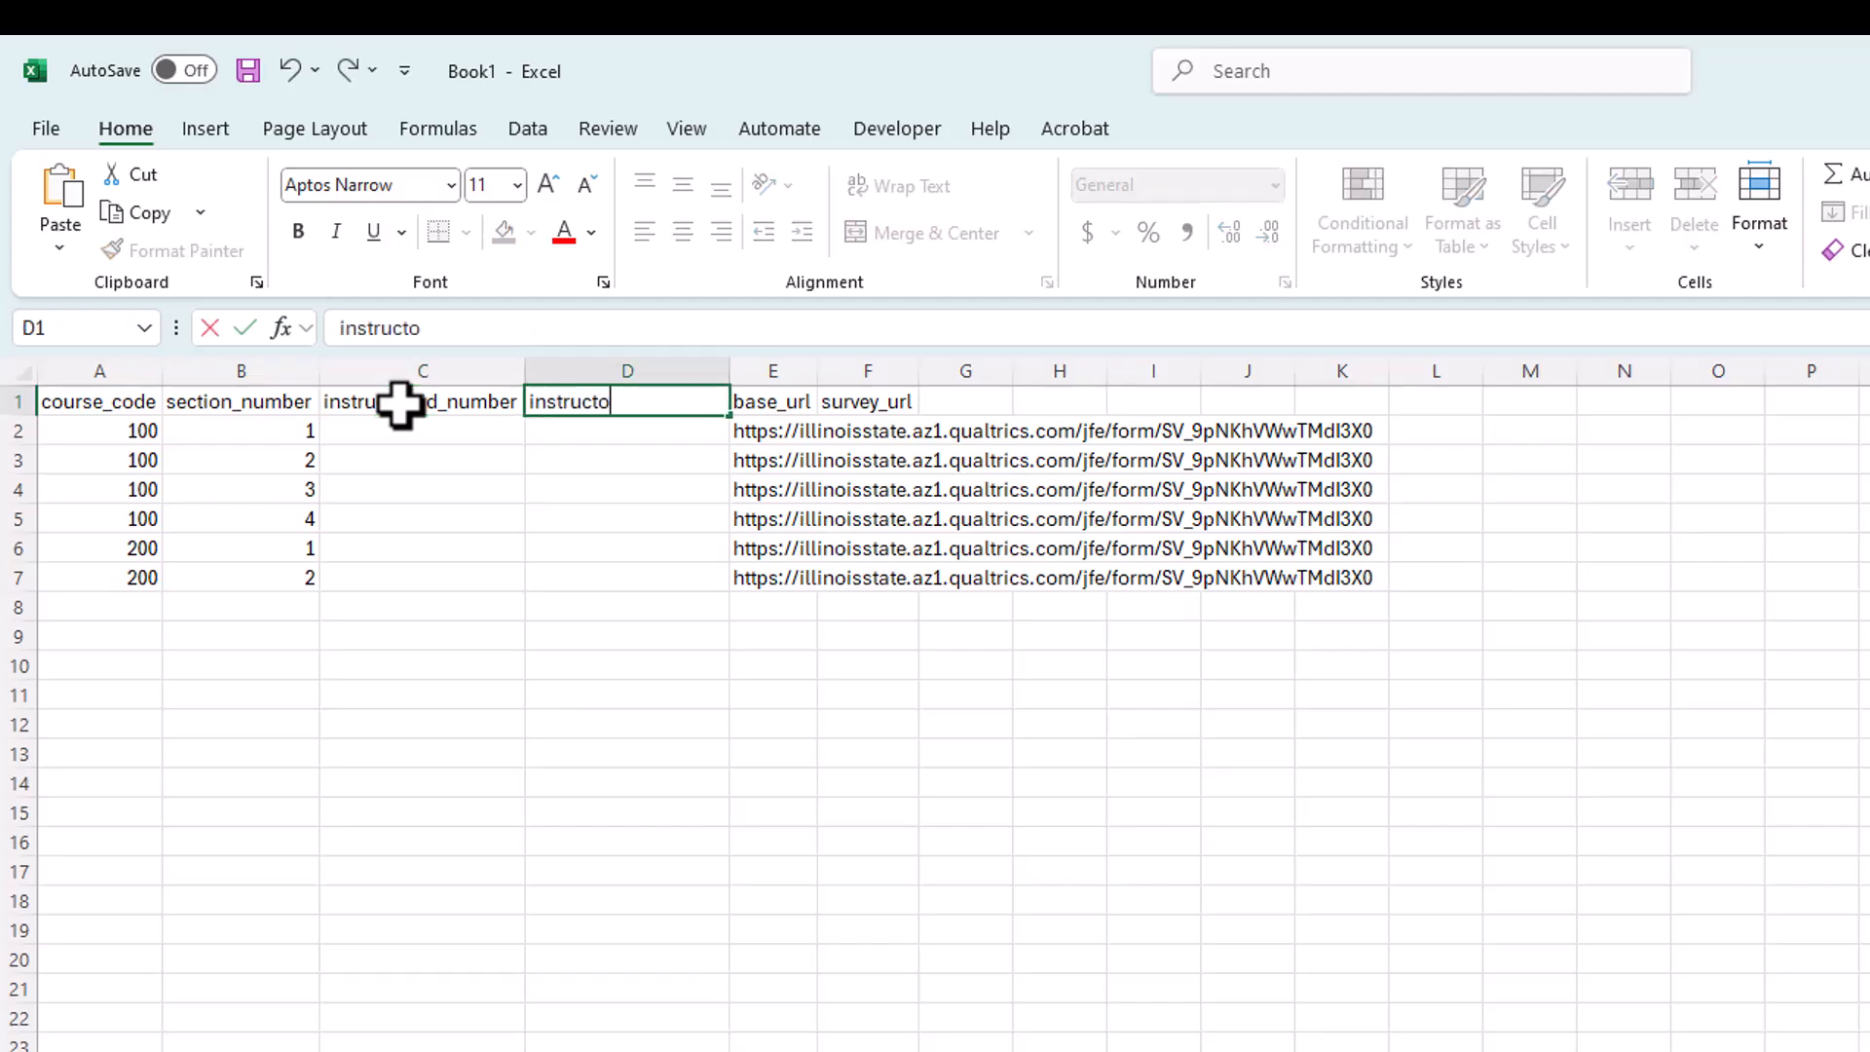
{"action": "type", "text": "r_n"}
{"action": "type", "text": "ame"}
{"action": "key", "text": "Return"}
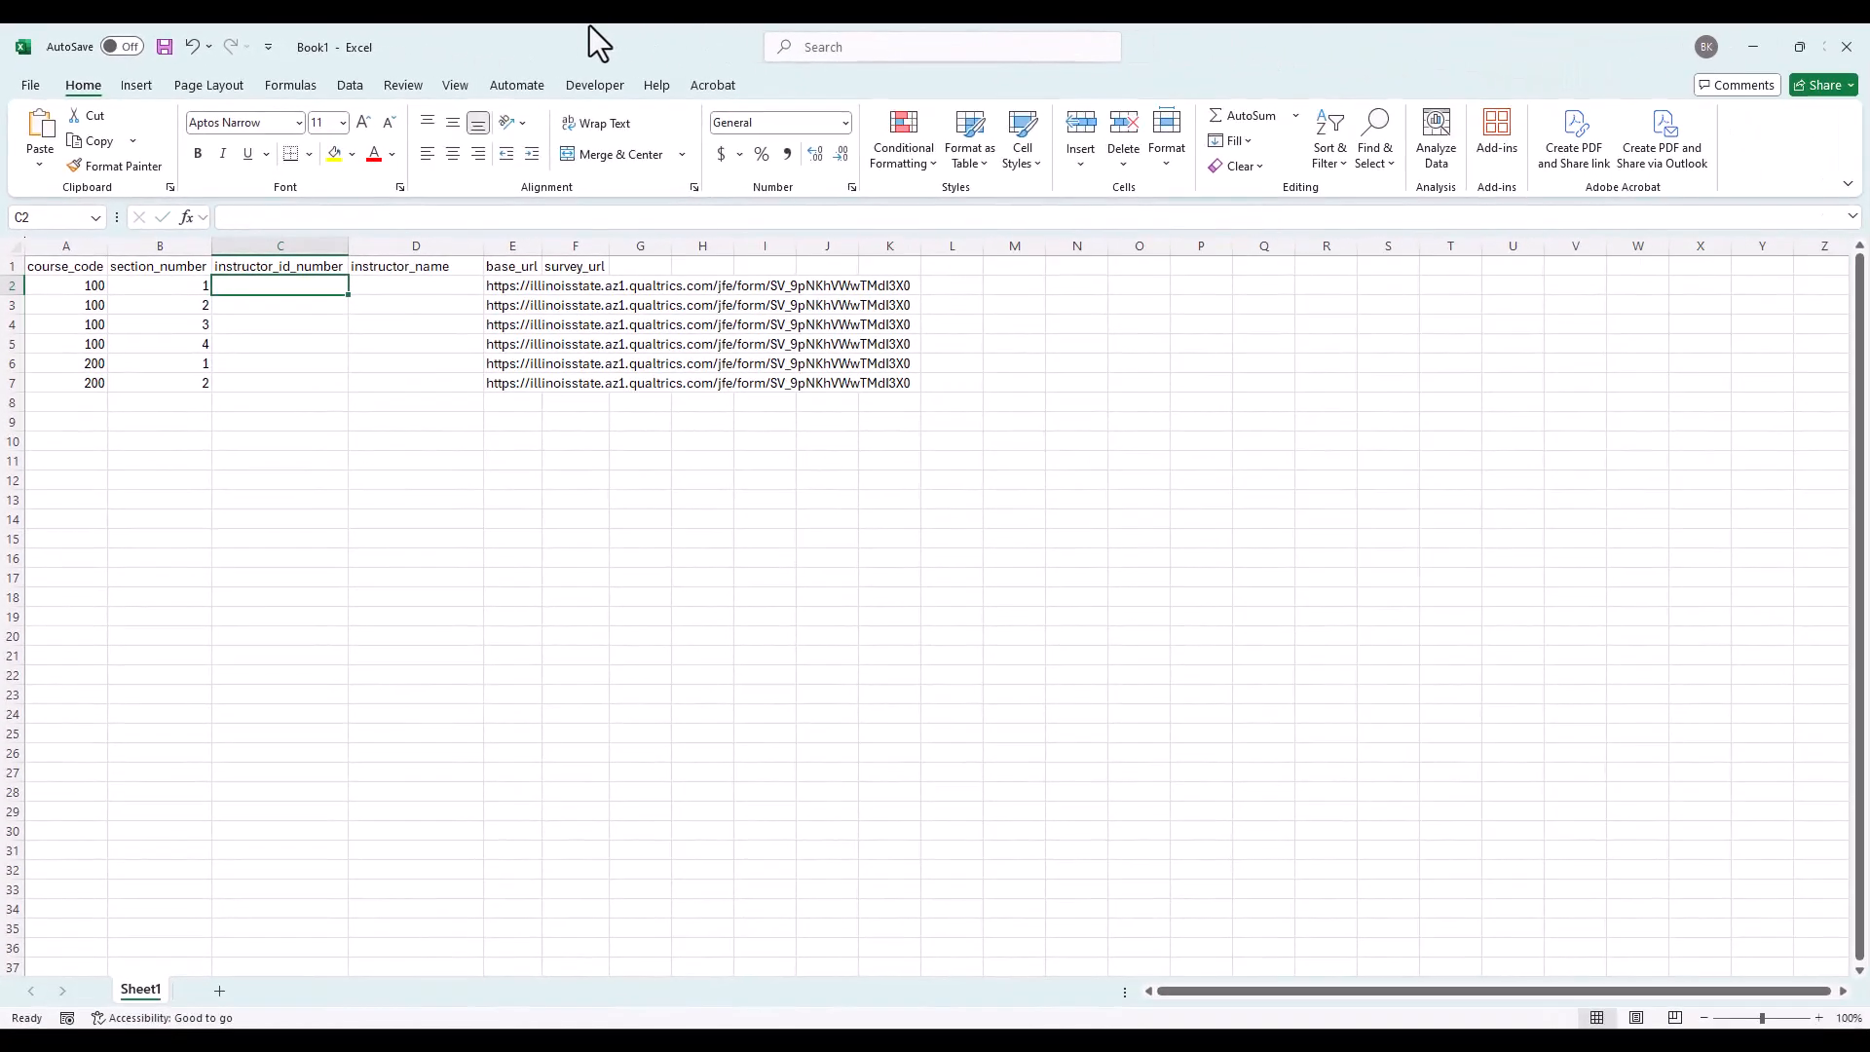
Enter the instructor ID numbers and underscore-joined full names for course 100 sections 1 and 2 in C2:D3
{"action": "type", "text": "811111111"}
{"action": "key", "text": "Tab"}
{"action": "type", "text": "Reggie_redbird"}
{"action": "key", "text": "Return"}
{"action": "type", "text": "822222222"}
{"action": "key", "text": "Tab"}
{"action": "type", "text": "Brad_Bluebird"}
{"action": "key", "text": "Return"}
Enter the instructor ID numbers and underscore-joined full names for course 100 sections 3 and 4 in C4:D5
{"action": "type", "text": "833333333"}
{"action": "key", "text": "Tab"}
{"action": "type", "text": "Tom_Turkey"}
{"action": "key", "text": "Return"}
{"action": "type", "text": "844444444"}
{"action": "key", "text": "Tab"}
{"action": "type", "text": "Stacy_Stork"}
{"action": "key", "text": "Return"}
Enter the instructor ID numbers and underscore-joined full names for course 200 sections 1 and 2 in C6:D7
{"action": "type", "text": "855555555"}
{"action": "key", "text": "Tab"}
{"action": "type", "text": "Carla_Canary"}
{"action": "key", "text": "Return"}
{"action": "type", "text": "866666666"}
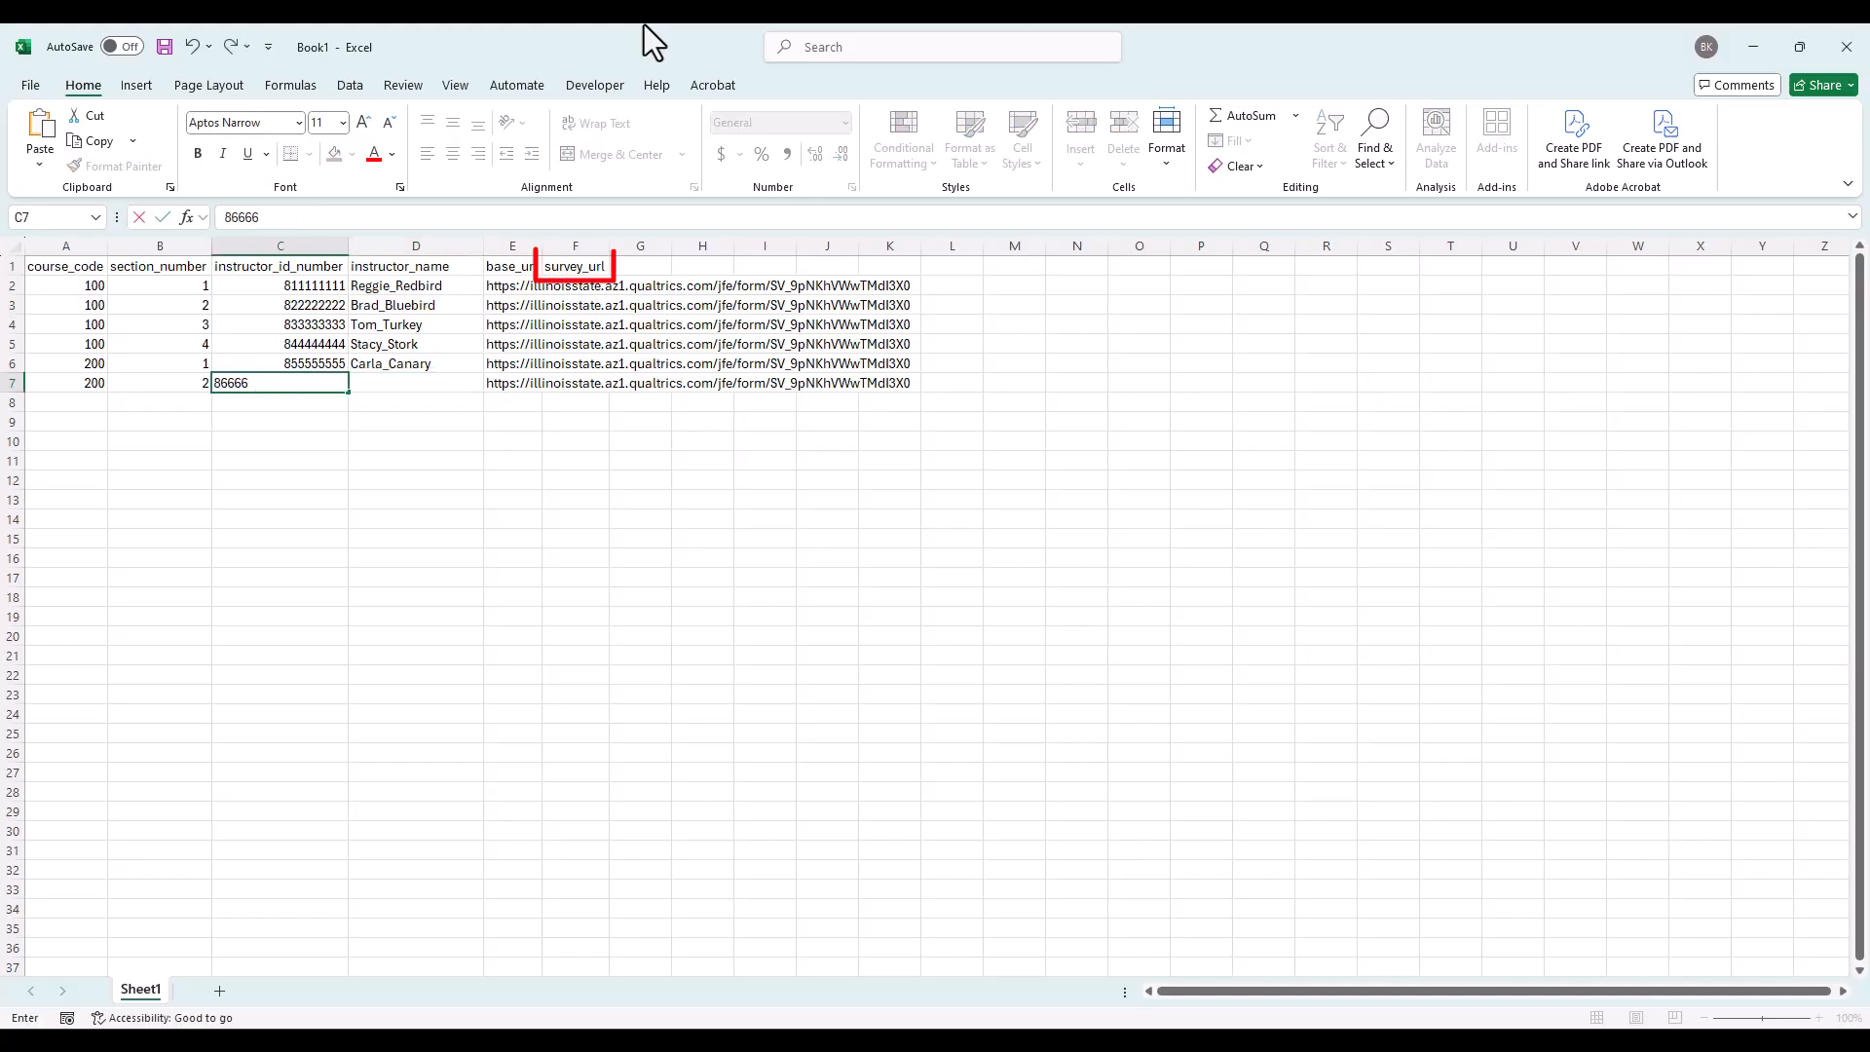
{"action": "key", "text": "Tab"}
{"action": "type", "text": "Finley_Flamingo"}
{"action": "key", "text": "Return"}
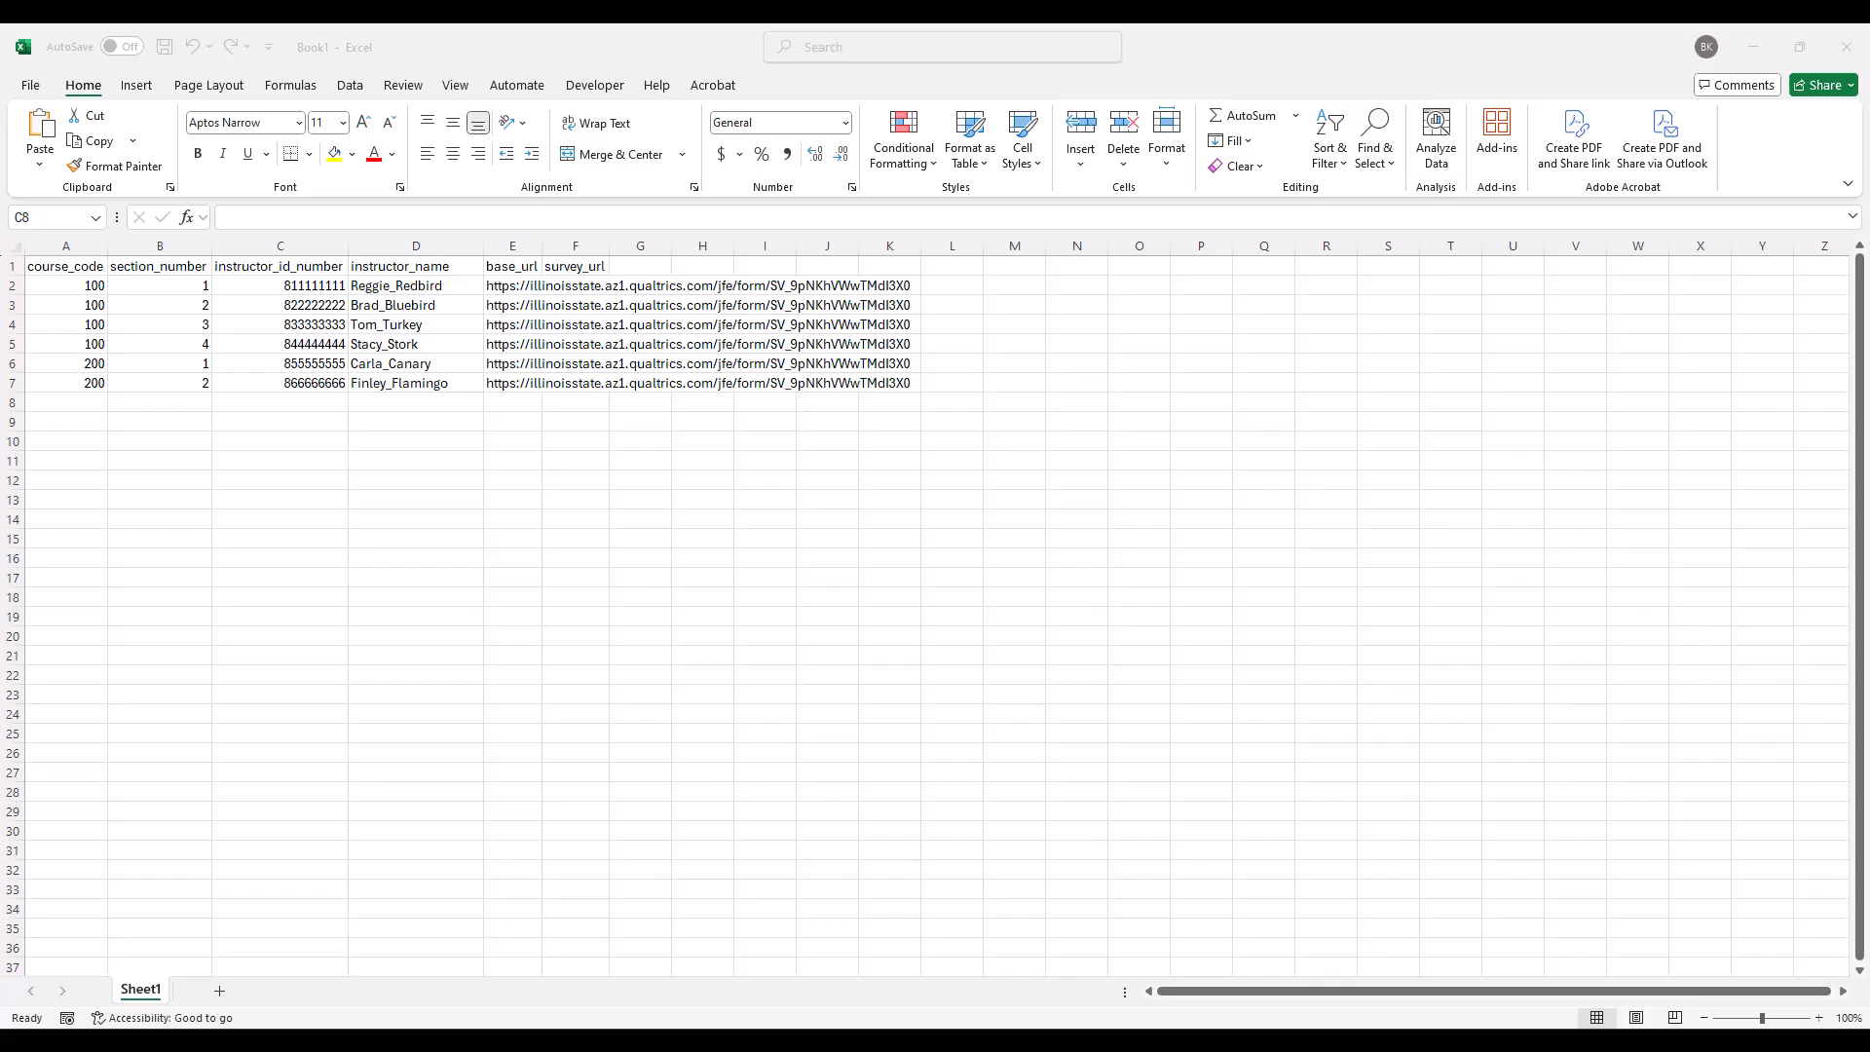
Fit the width of the base_url column to its contents
{"action": "left_click", "coordinate": [542, 246]}
{"action": "double_click", "coordinate": [543, 246]}
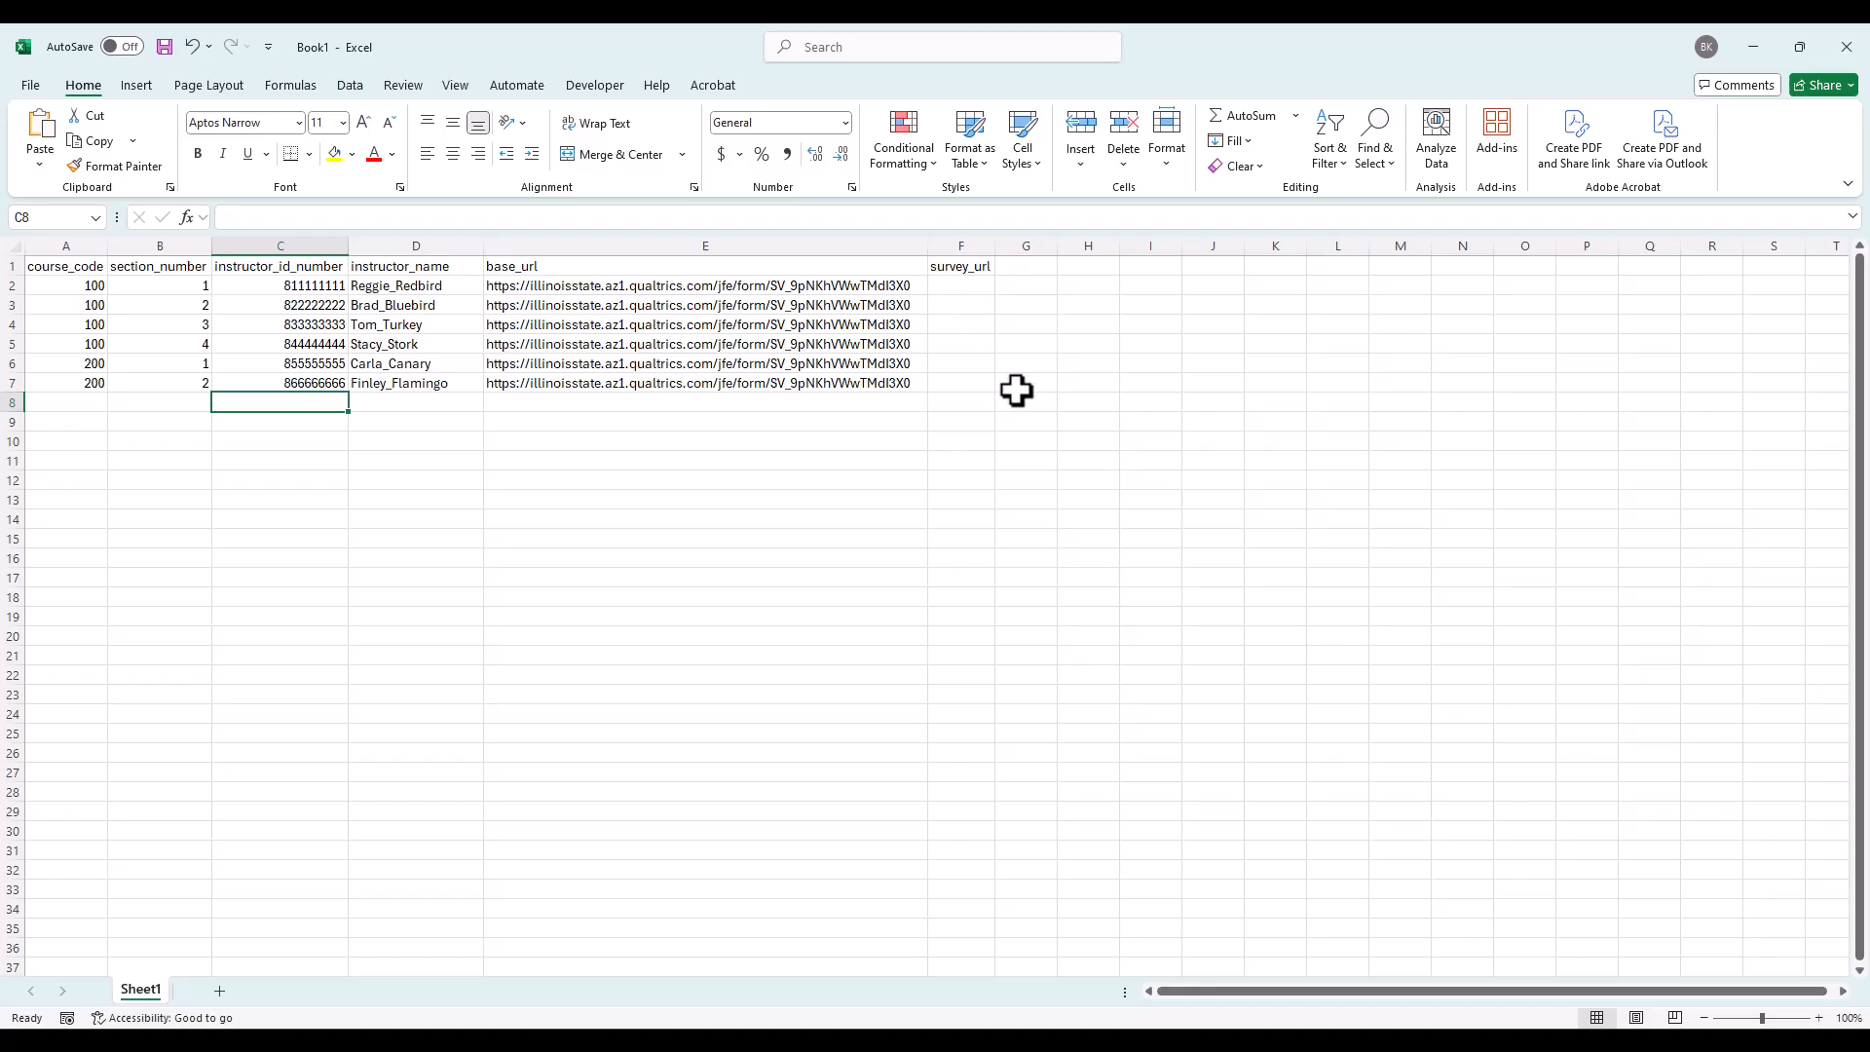